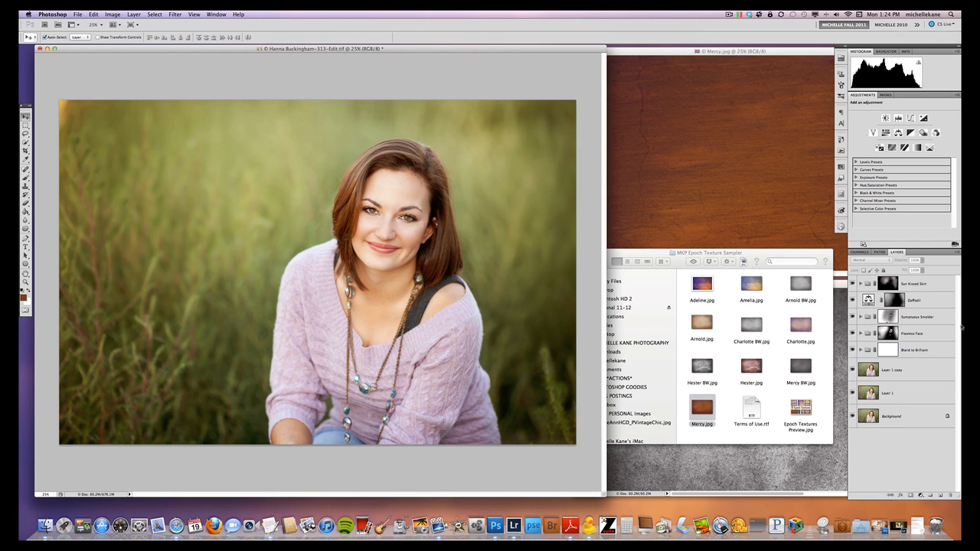
Toggle the edits off and on to compare against the original photo.
alt+click(853, 415)
alt+click(853, 416)
alt+click(853, 416)
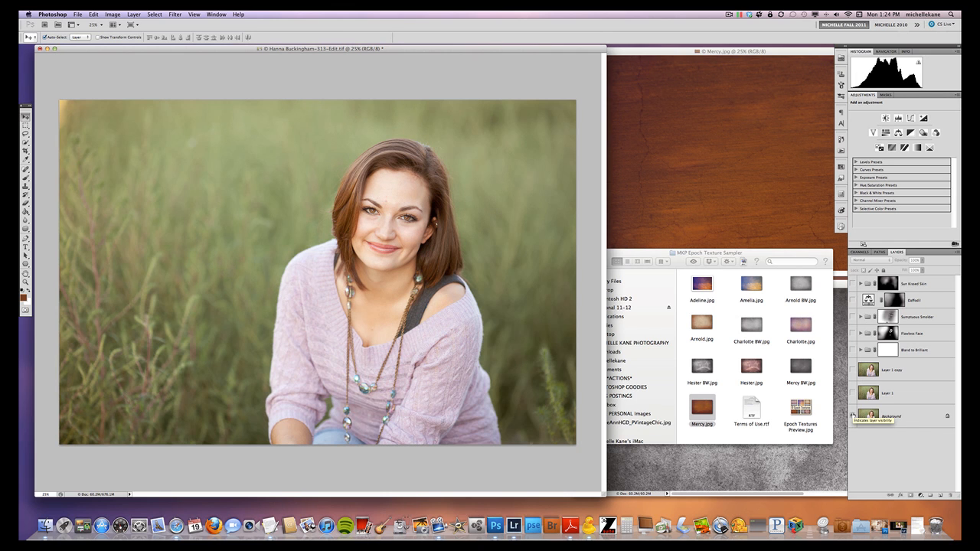
alt+click(853, 416)
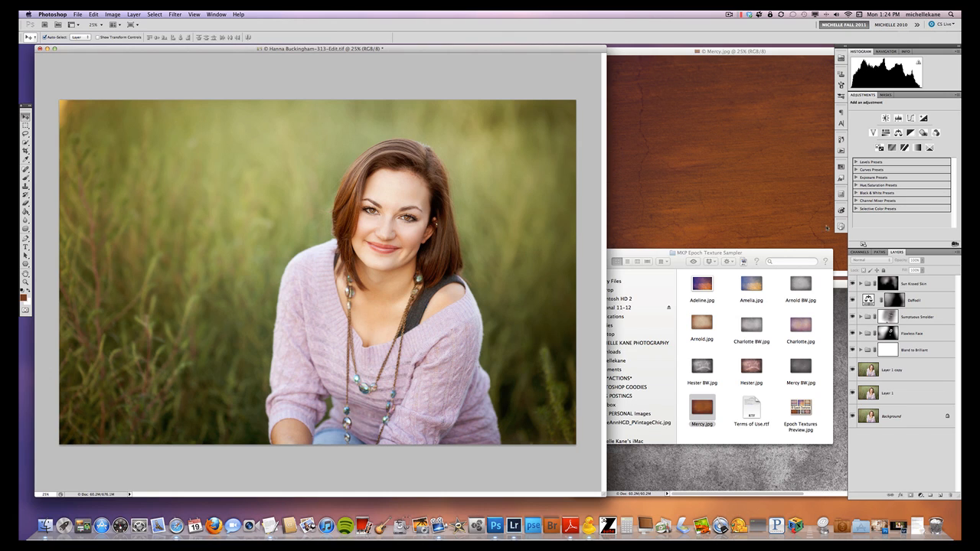
Bring the Mercy wood and Hester BW grunge documents forward and activate Mercy.jpg.
click(773, 52)
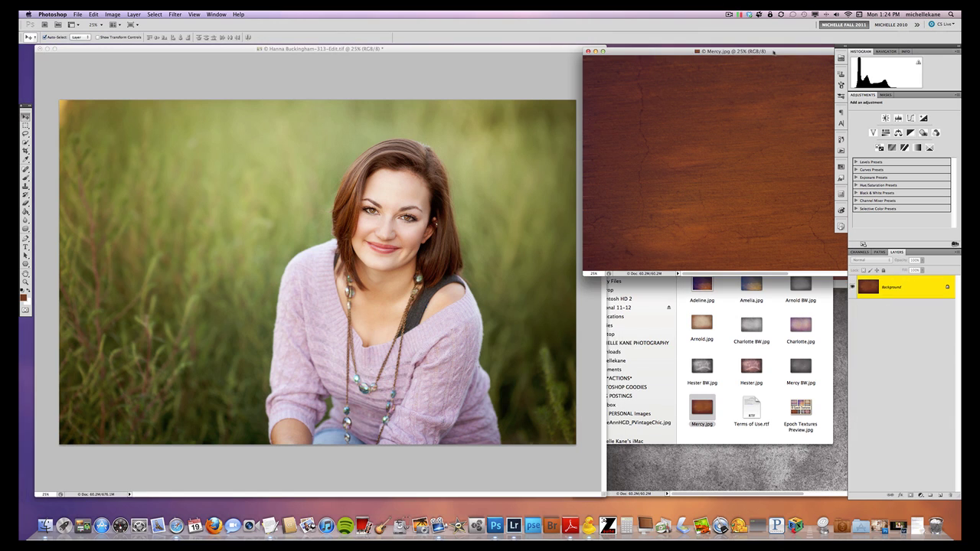
click(758, 478)
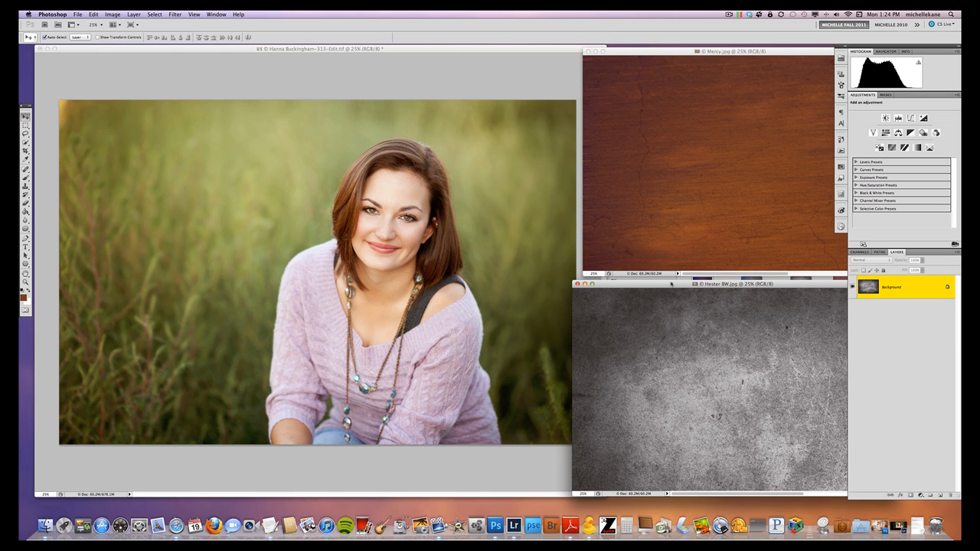
drag(671, 284, 676, 285)
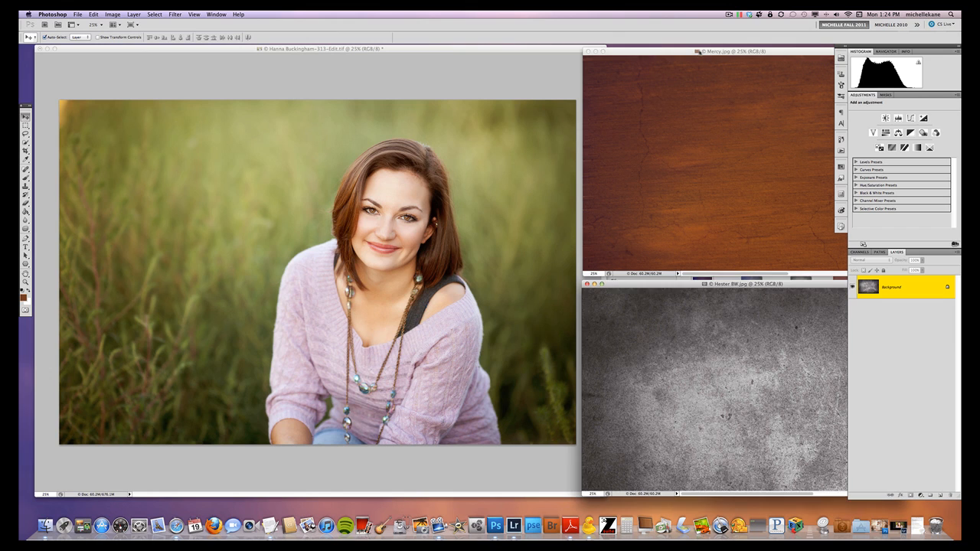
click(699, 52)
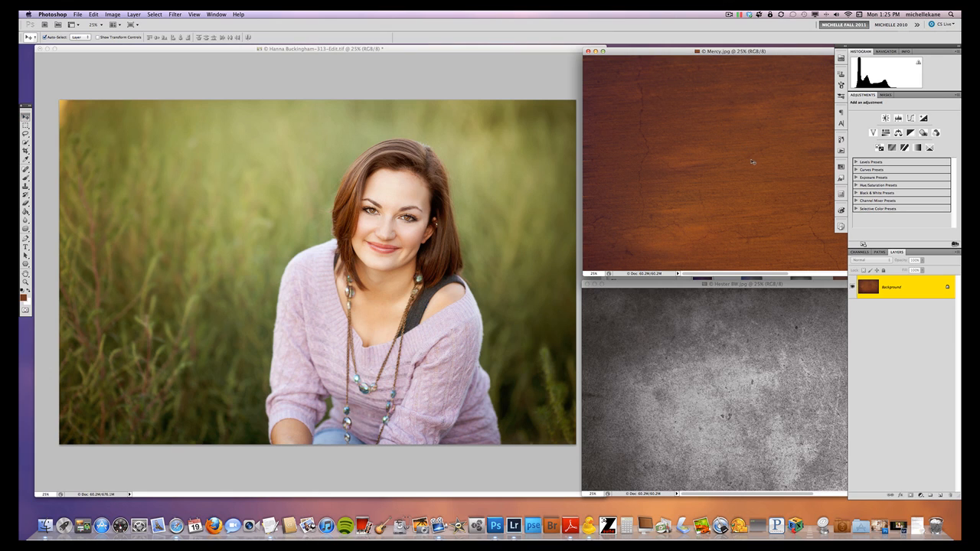
Drop Mercy.jpg into the portrait as a new layer and scale it to cover the whole photo.
drag(764, 163, 340, 242)
drag(340, 242, 345, 242)
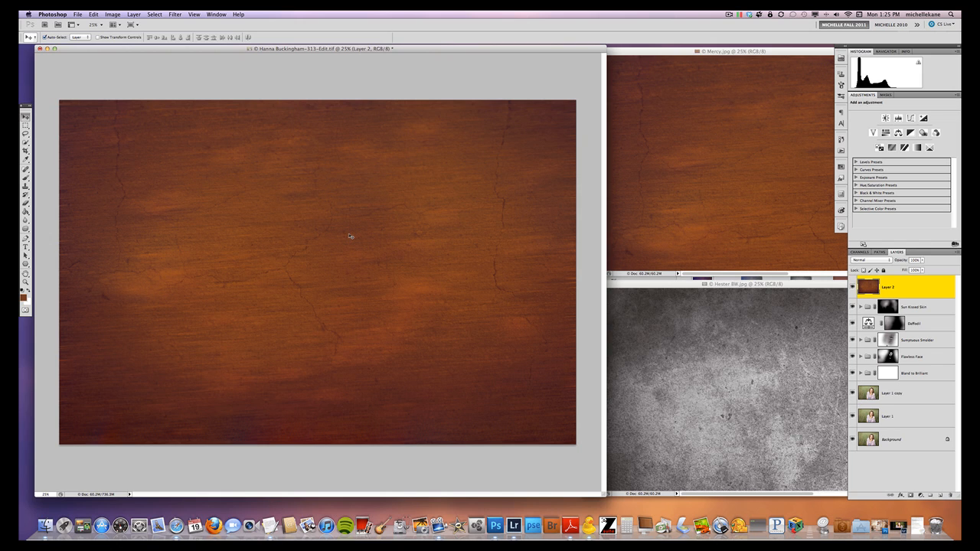
key(super+t)
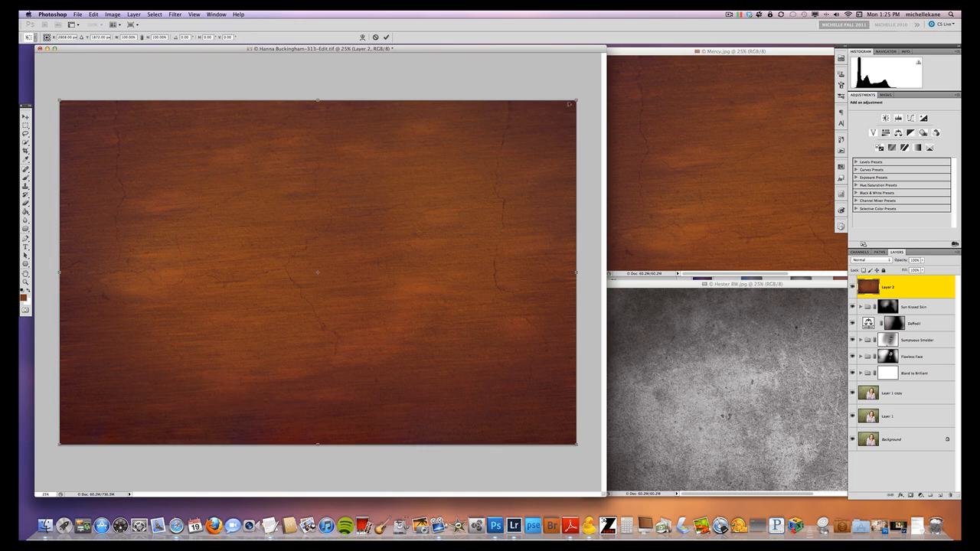
drag(571, 102, 524, 137)
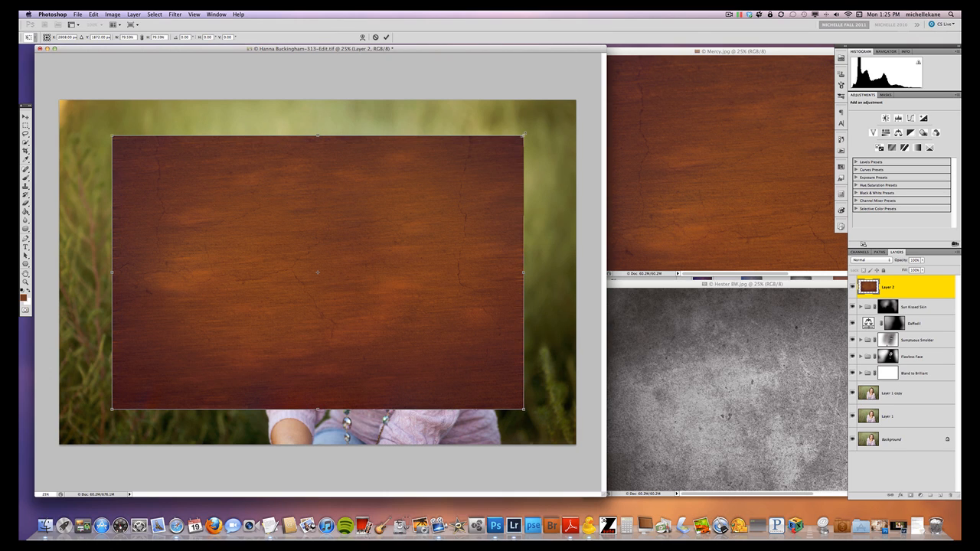
mouse_move(523, 136)
mouse_down()
mouse_move(573, 90)
mouse_move(542, 93)
mouse_move(565, 82)
mouse_up()
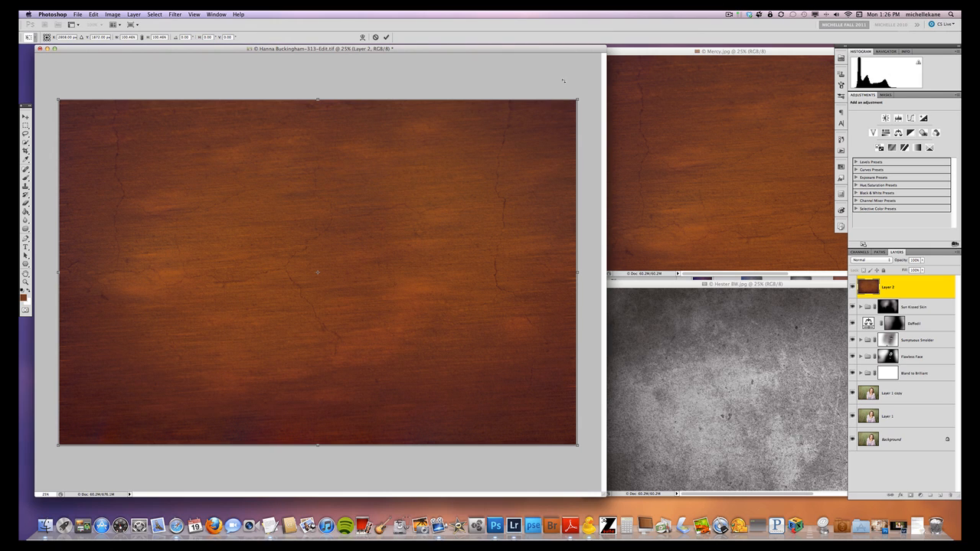
key(Return)
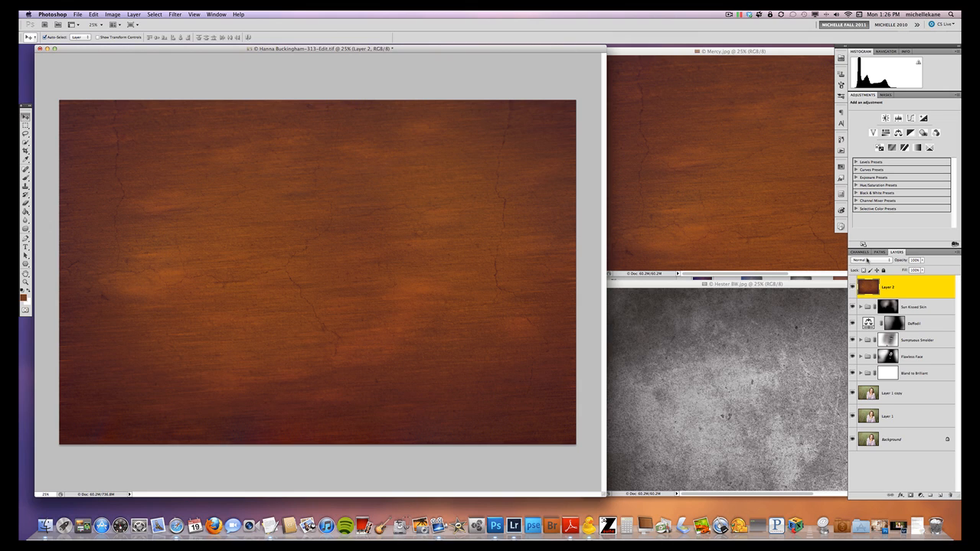
Try Multiply, Screen, Overlay and Hard Light on the wood layer, settling on Soft Light.
click(861, 261)
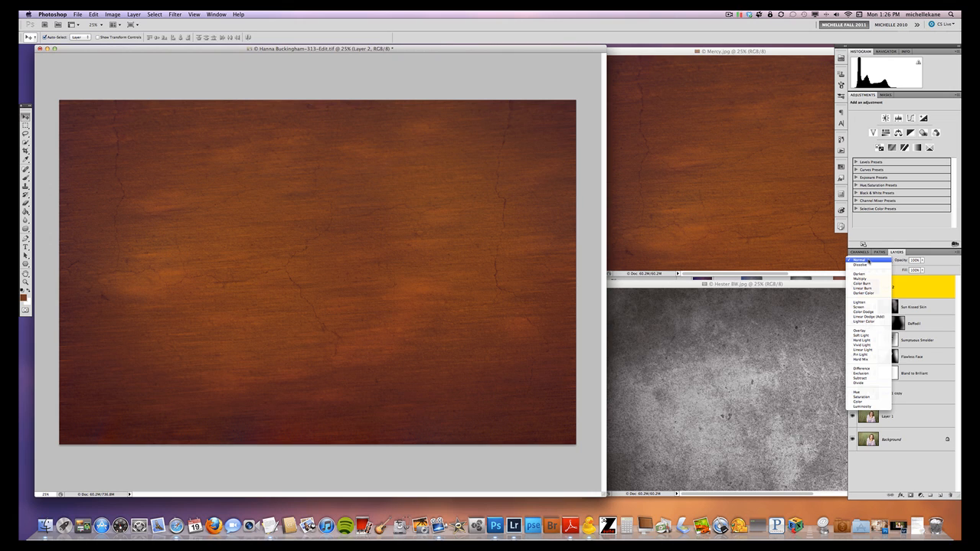
click(870, 278)
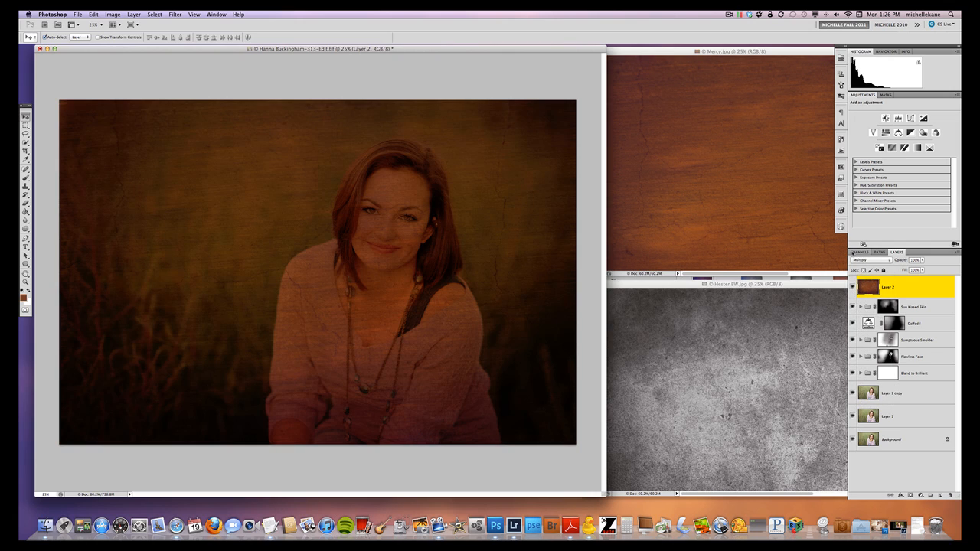
click(871, 260)
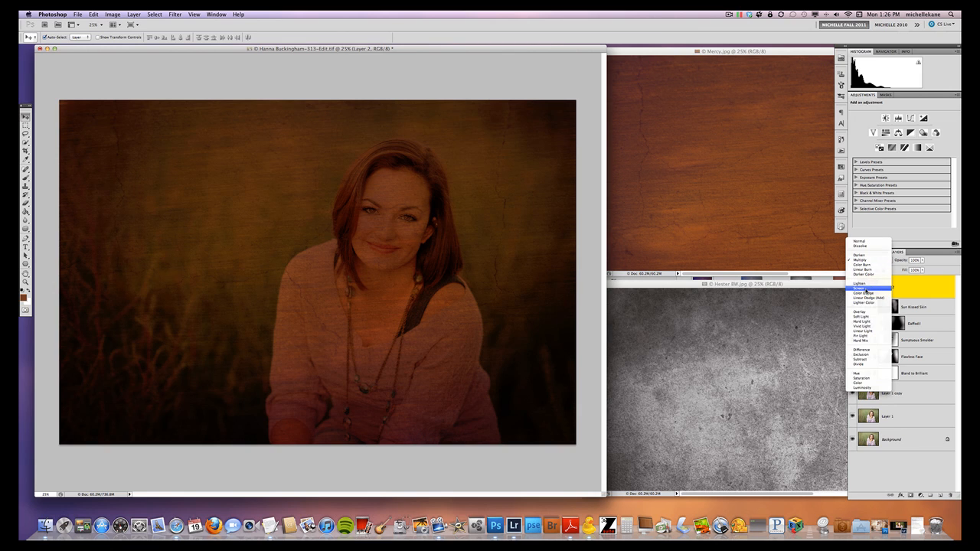
click(862, 288)
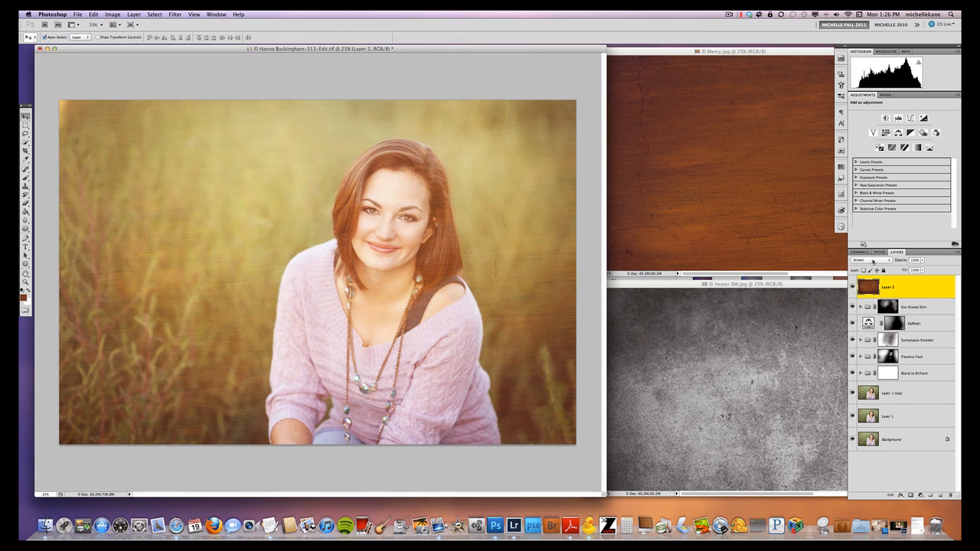
click(873, 261)
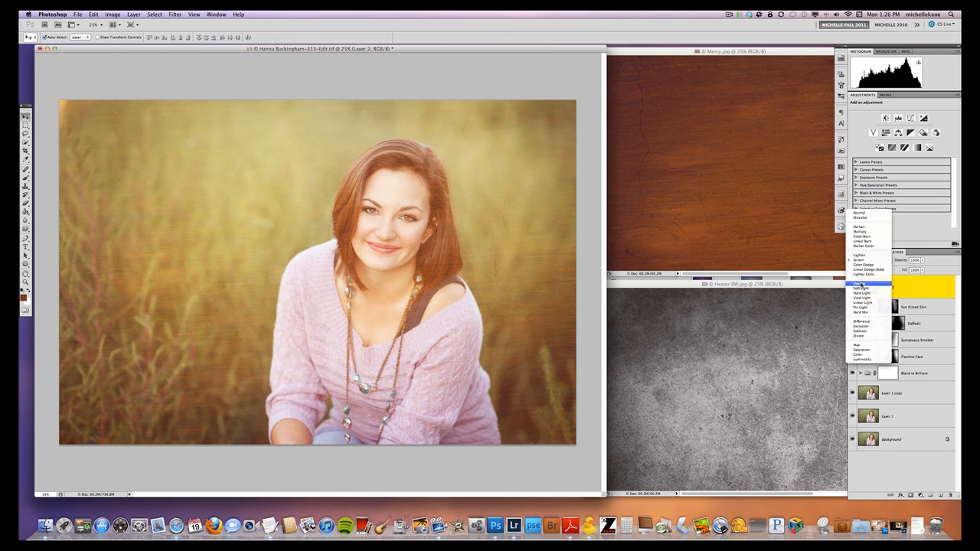
click(860, 284)
click(860, 262)
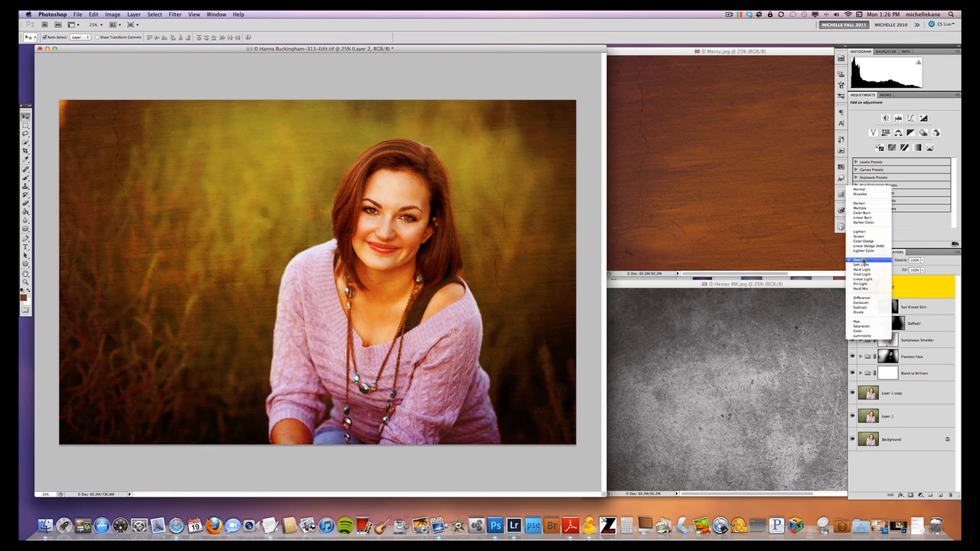
click(861, 265)
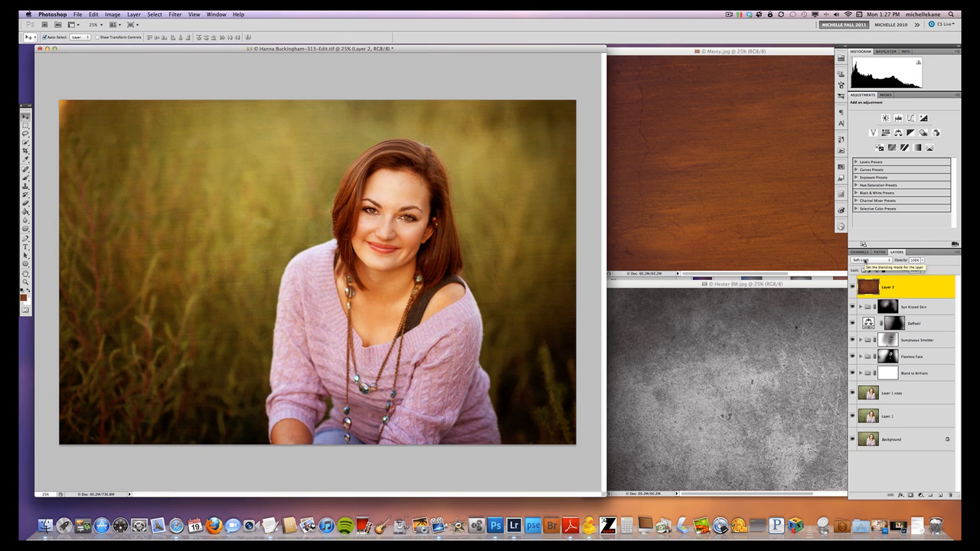
click(864, 261)
click(865, 266)
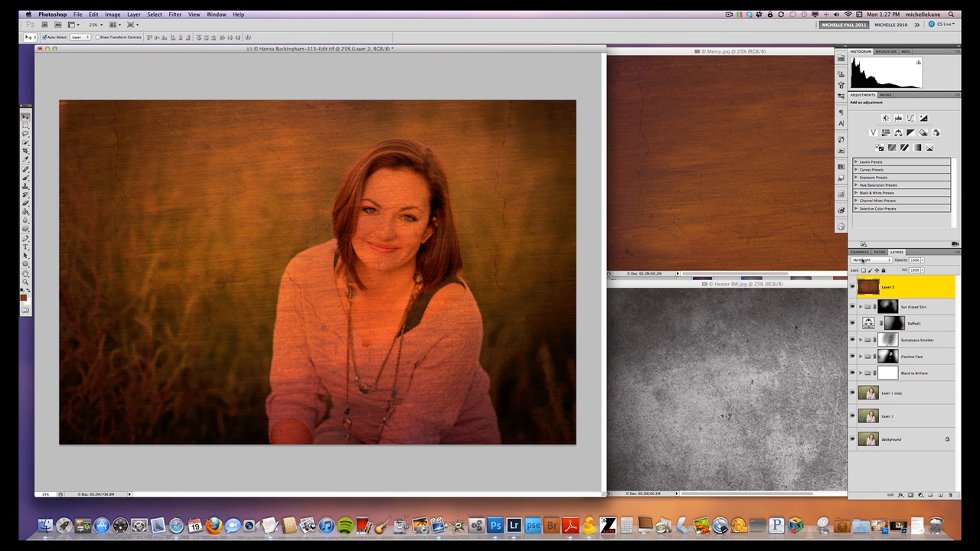
click(863, 260)
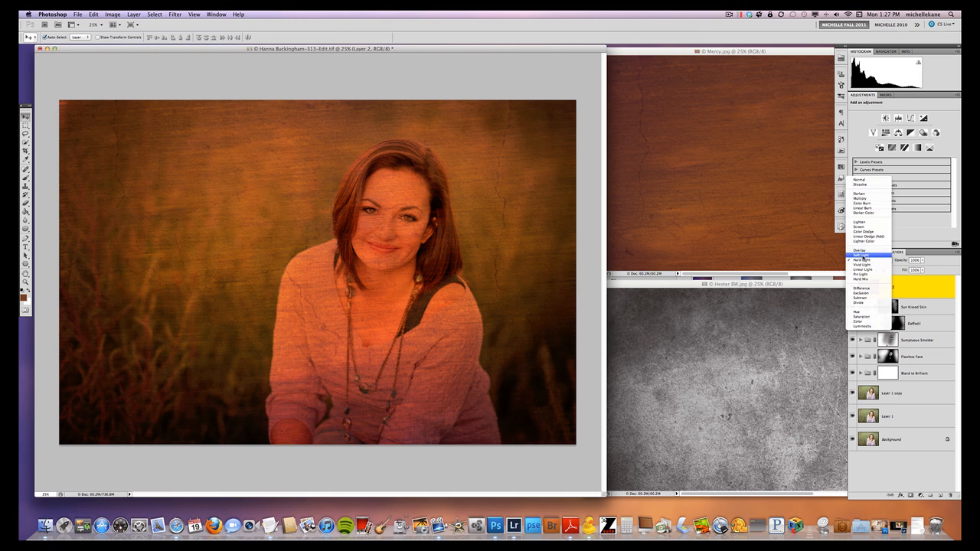
click(863, 255)
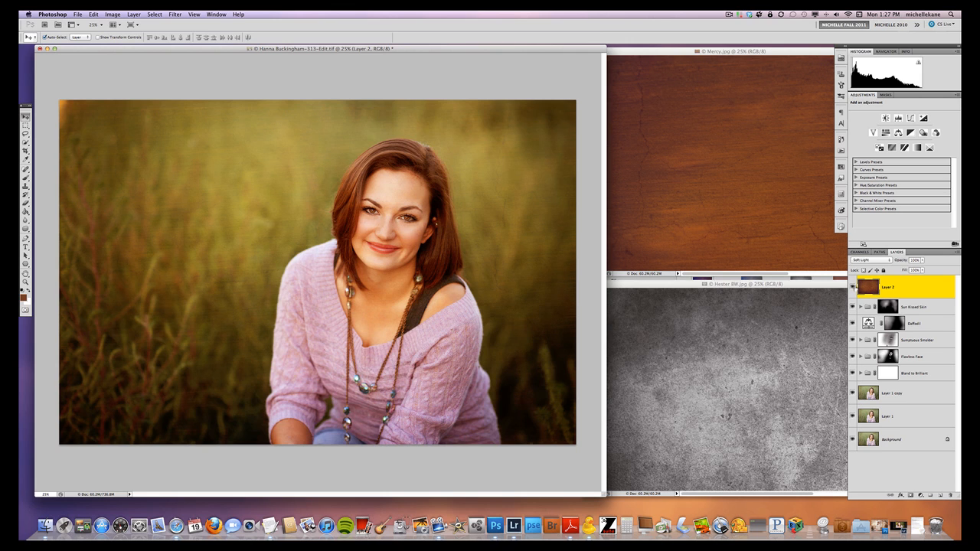
Toggle the wood texture layer's visibility to compare the effect.
click(854, 287)
click(854, 287)
click(854, 288)
click(854, 288)
Undo an accidental texture nudge and return the wood layer to Normal blending.
drag(351, 271, 351, 277)
key(super+z)
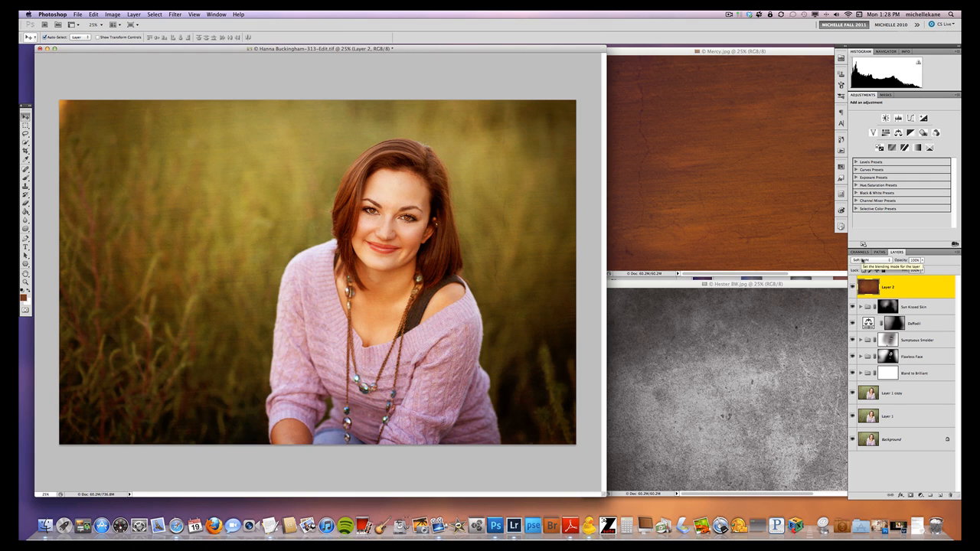
click(876, 261)
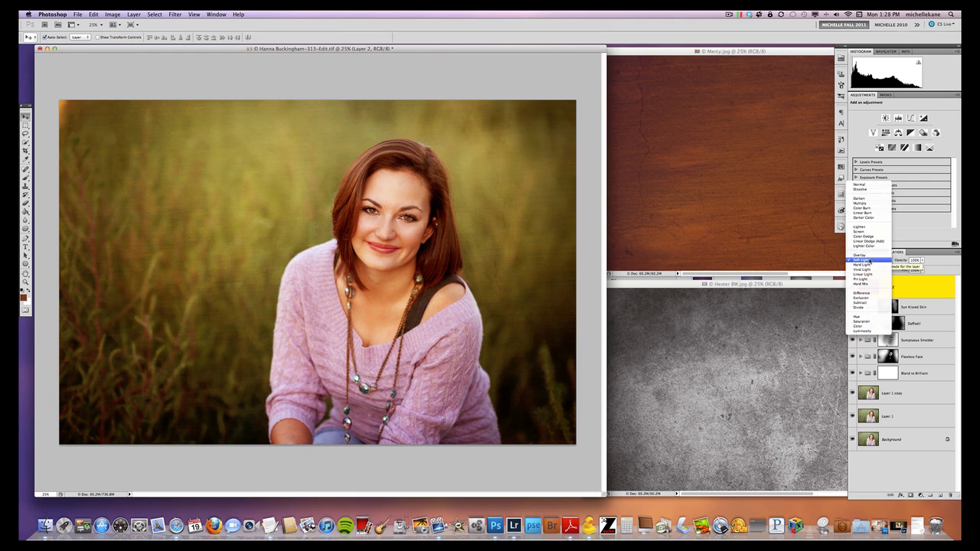
click(862, 184)
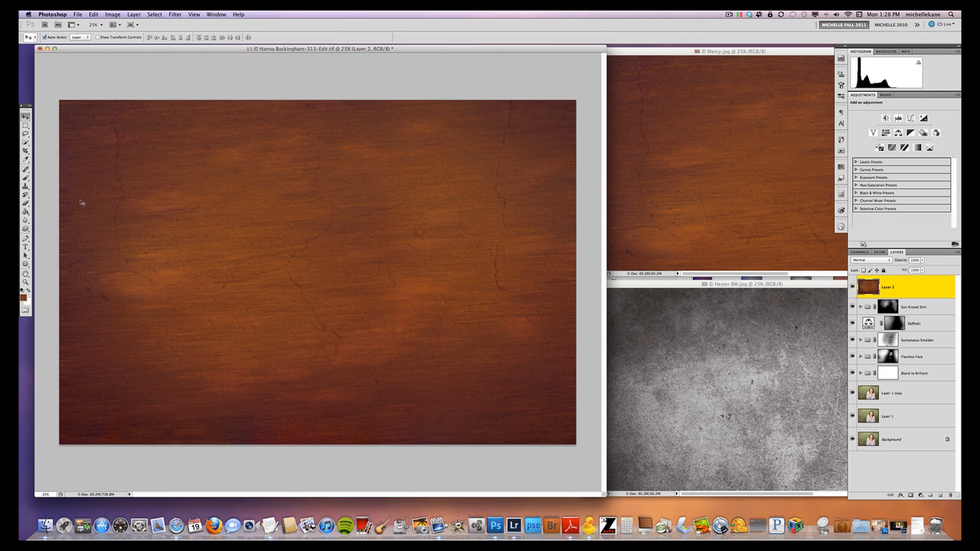
Sample a brown from the wood with the Eyedropper, then blend the layer in Soft Light.
key(d)
key(i)
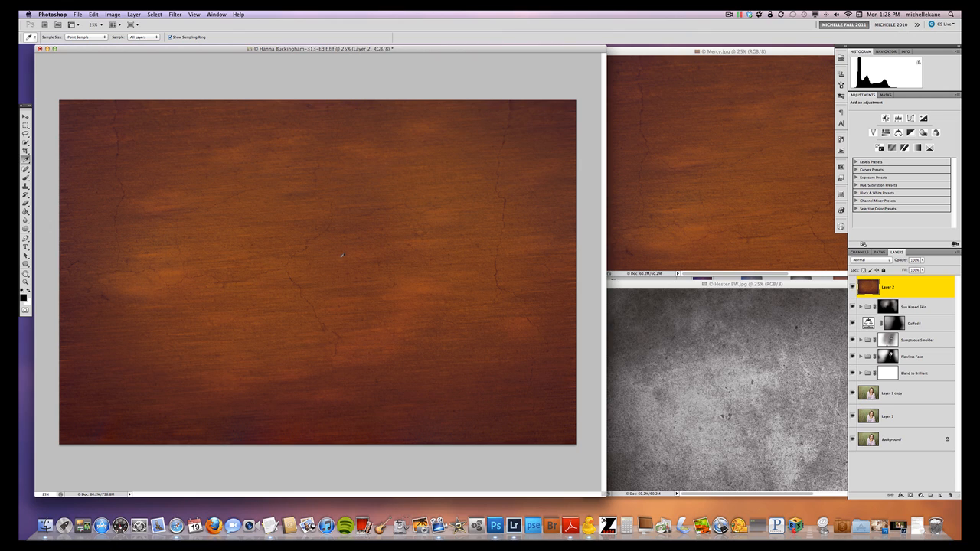
click(342, 256)
click(871, 261)
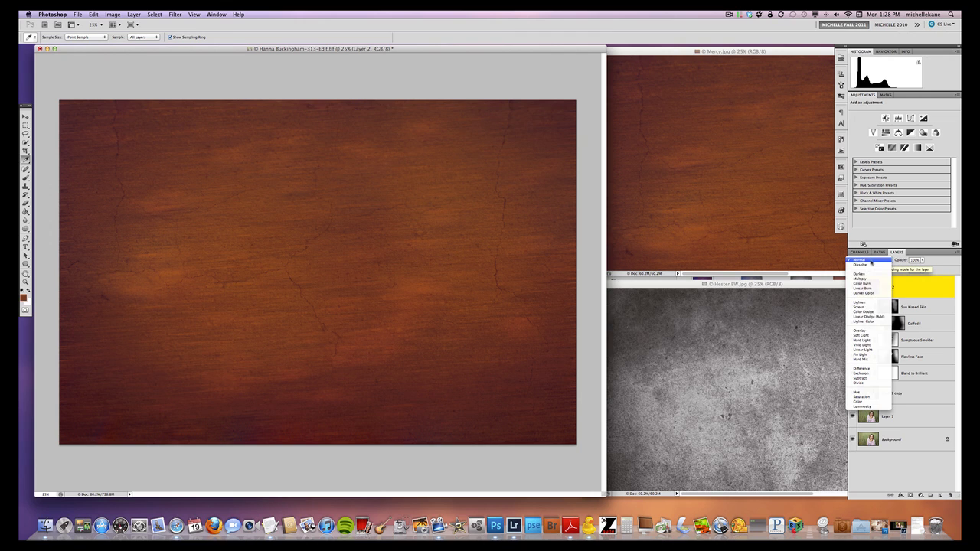
click(862, 335)
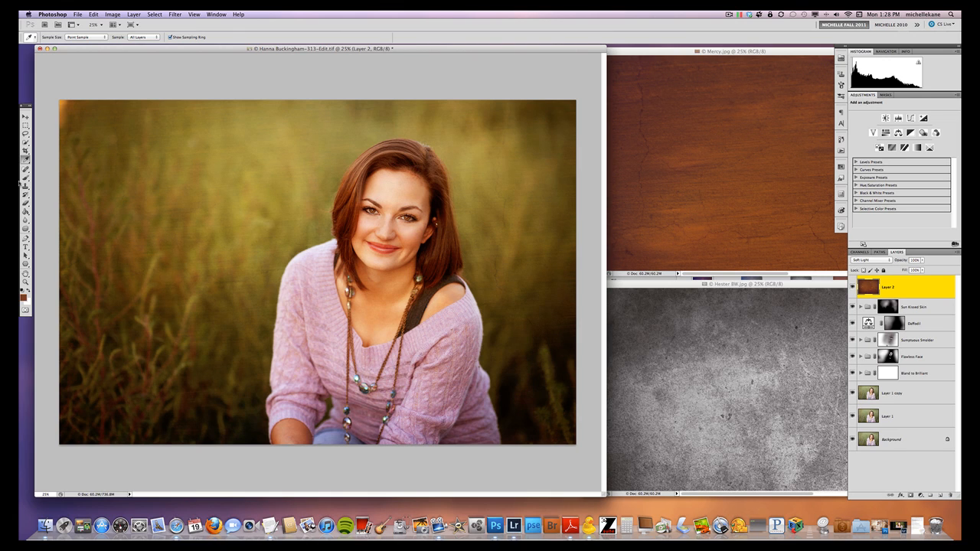
Set up a small soft brush and paint brown over her hand on the wood layer.
click(26, 177)
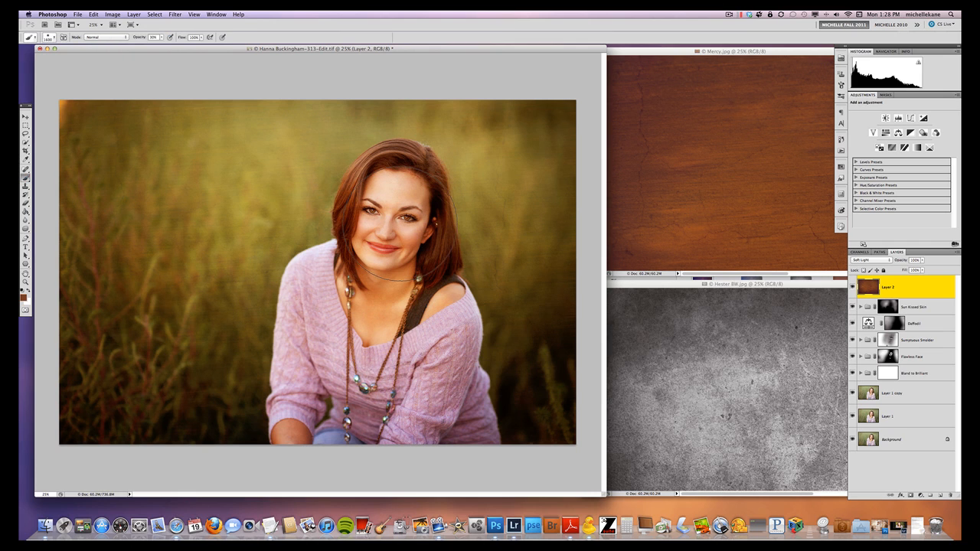
right_click(399, 230)
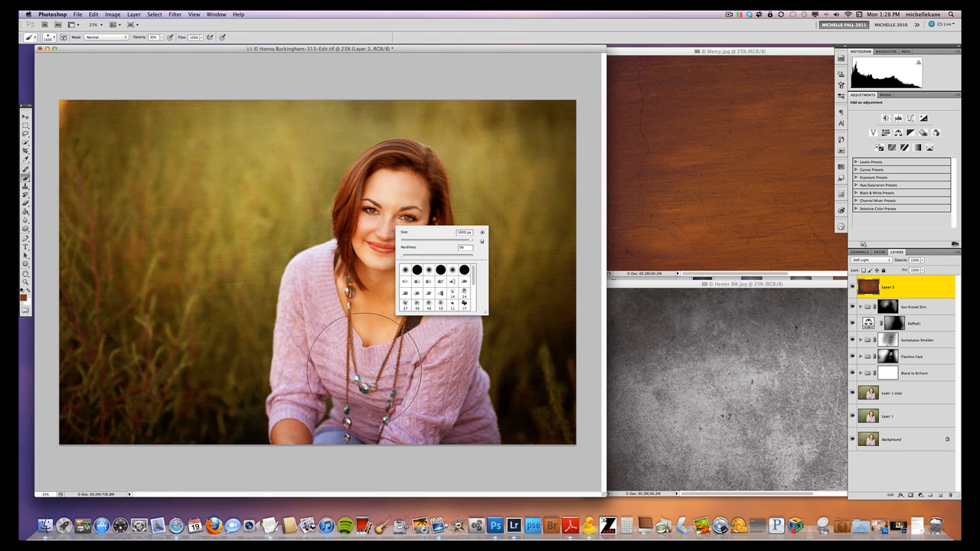
key(bracketleft)
key(bracketleft)
key(bracketleft)
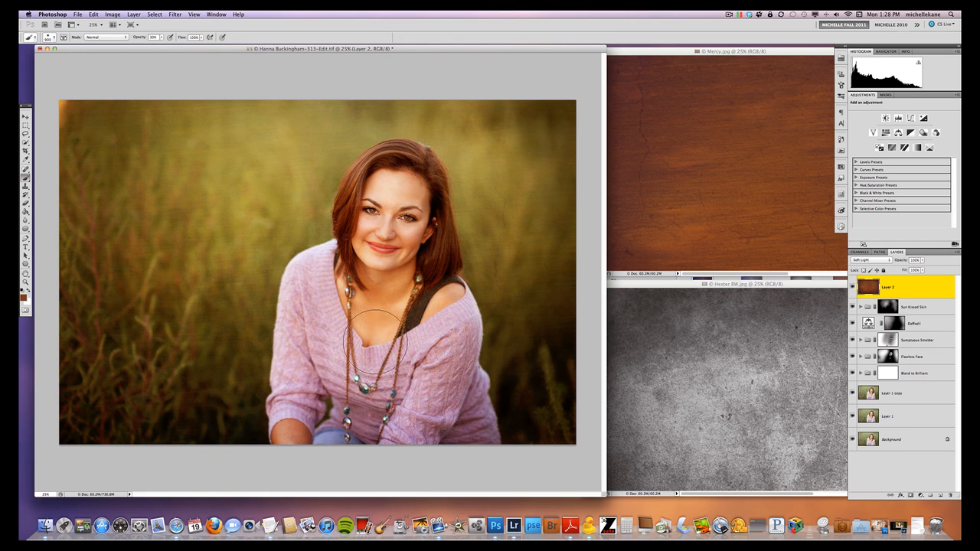
key(bracketleft)
key(bracketleft)
key(bracketleft)
key(bracketleft)
key(bracketleft)
drag(285, 448, 288, 431)
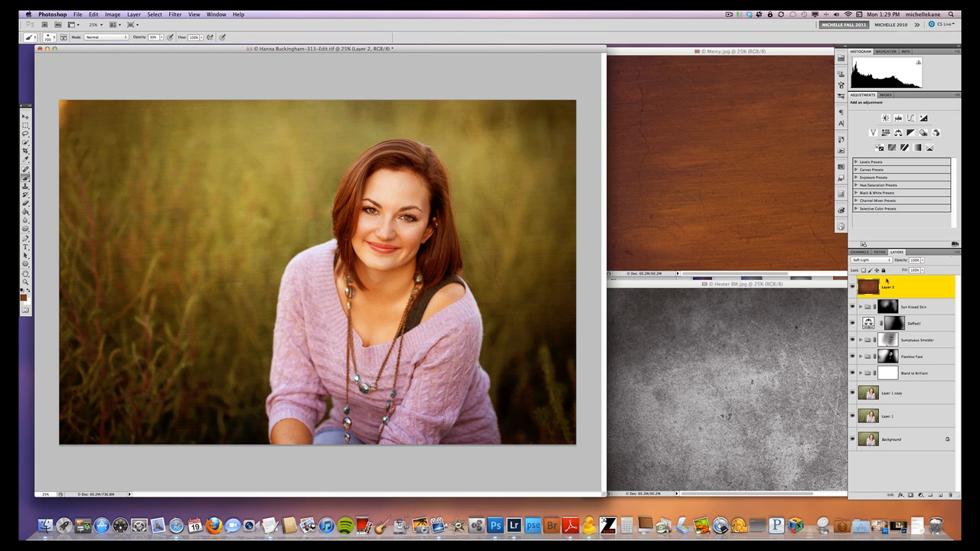
View the wood layer alone, paint another brown stroke, restore all layers and return to Move.
click(853, 287)
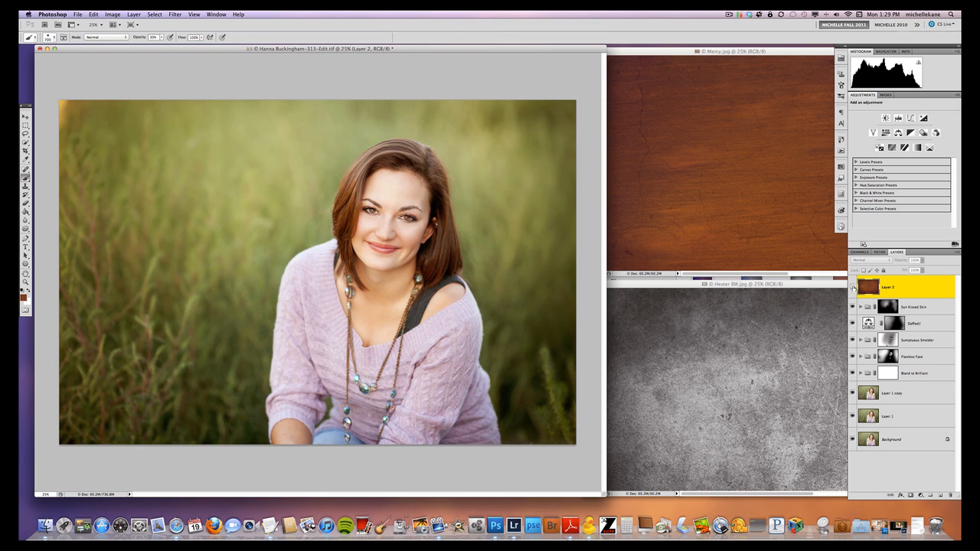
click(853, 287)
alt+click(853, 287)
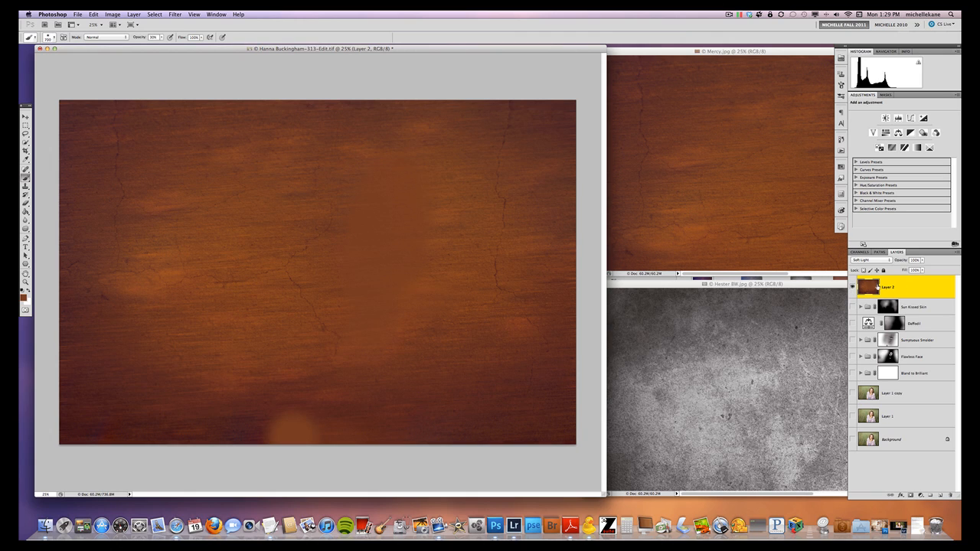
mouse_move(398, 183)
mouse_down()
mouse_move(391, 263)
mouse_move(373, 299)
mouse_move(398, 173)
mouse_up()
alt+click(853, 287)
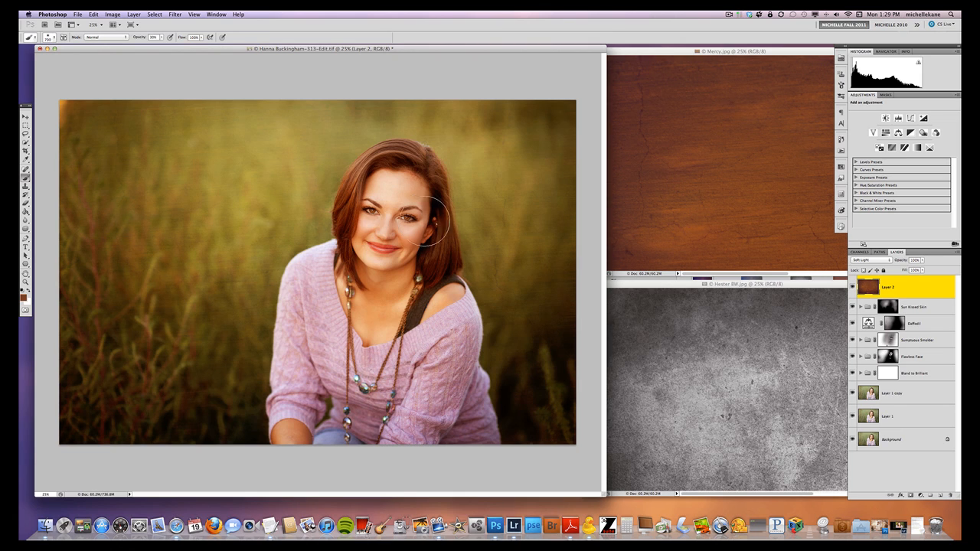
key(v)
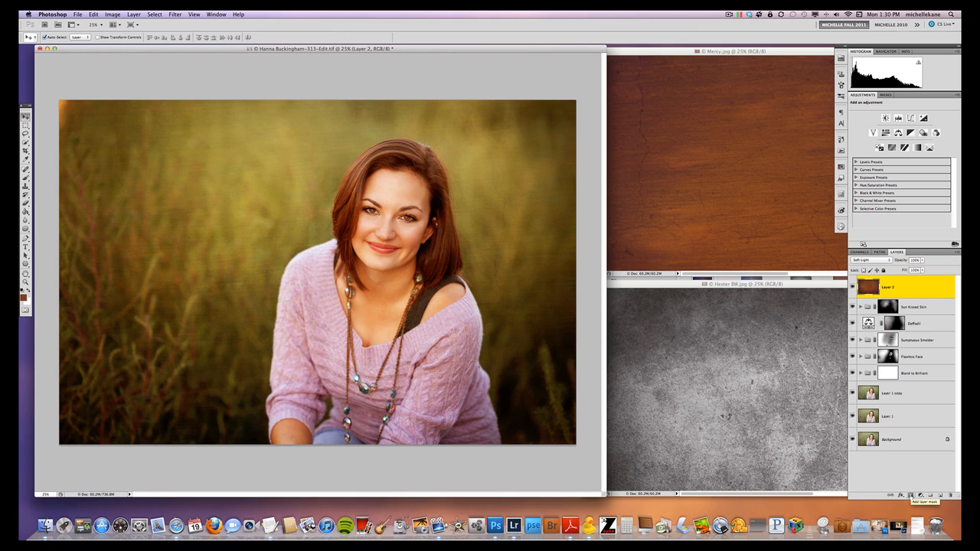
Add a layer mask to the wood texture and paint it away from her forehead and cheek.
click(910, 496)
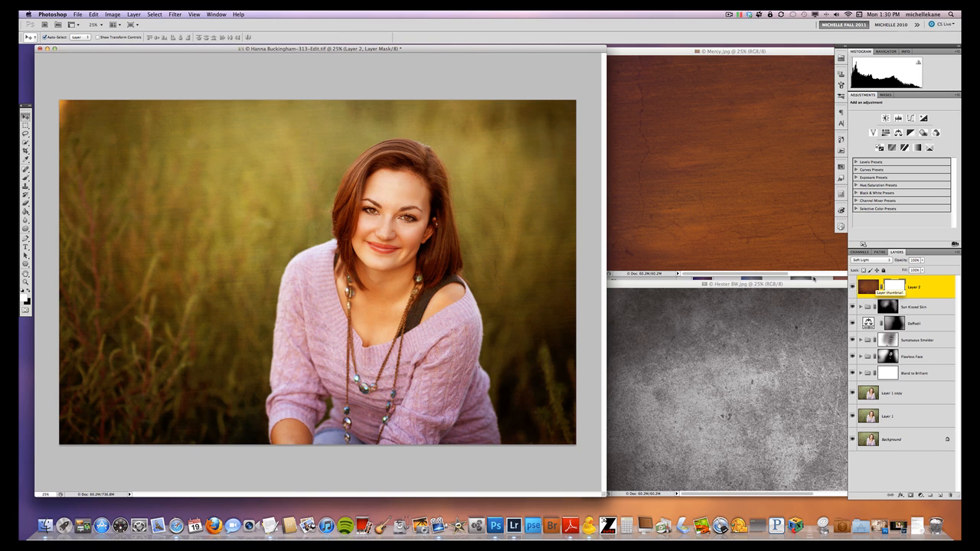
key(b)
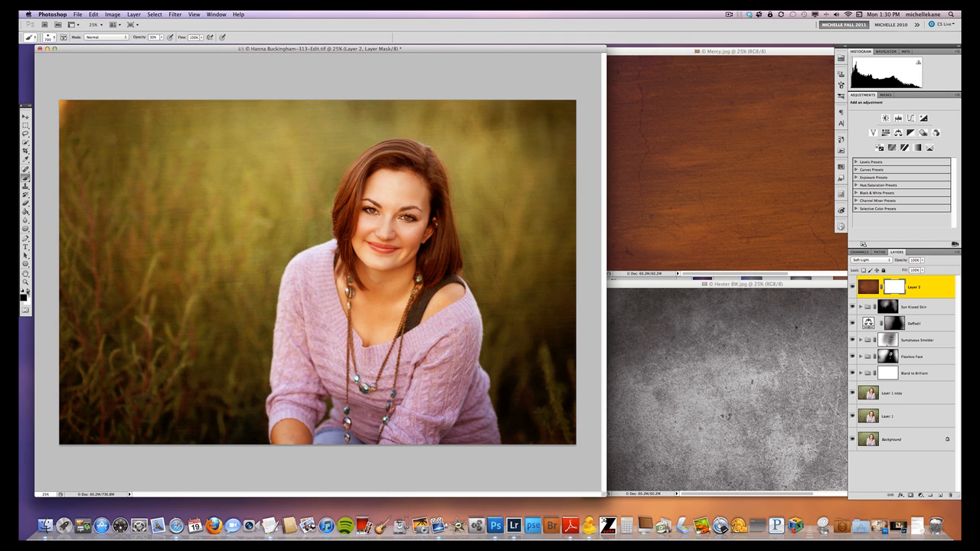
click(23, 298)
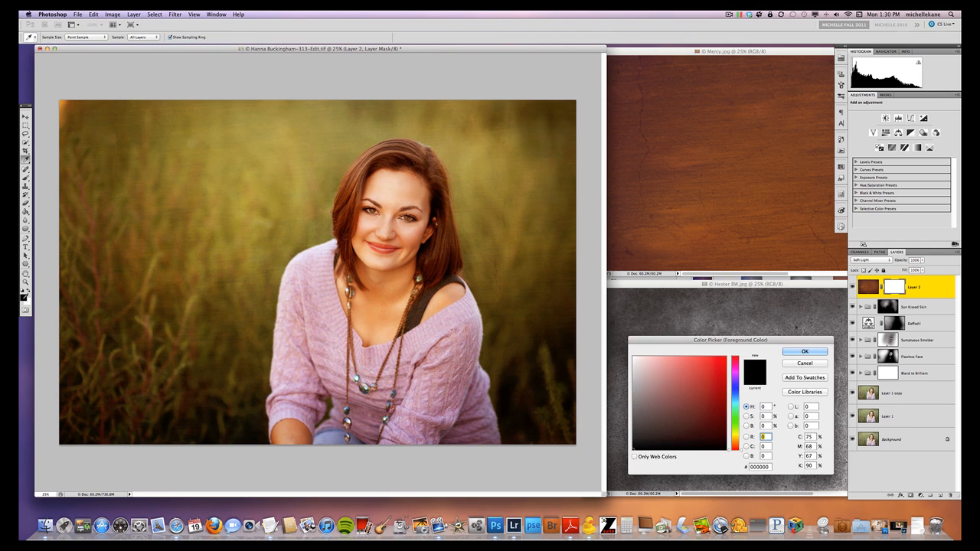
key(Return)
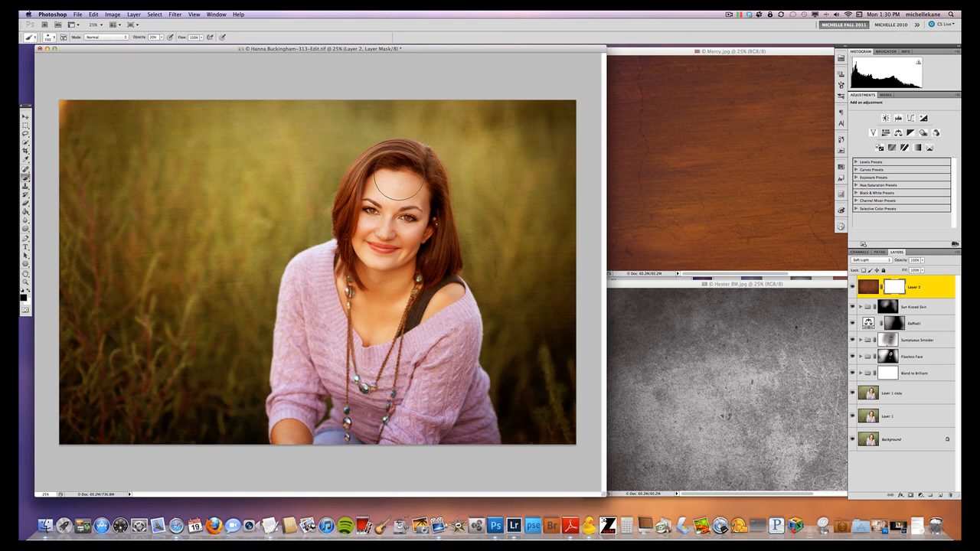
key(bracketleft)
key(bracketleft)
drag(397, 178, 370, 249)
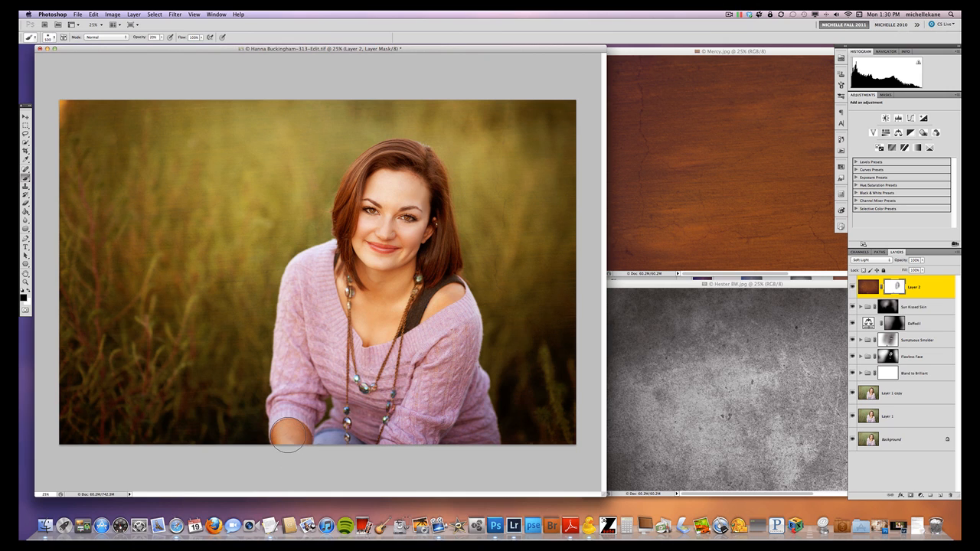
With a larger brush, fade the texture near her arm and over the lower-left grass.
key(bracketleft)
key(bracketleft)
key(bracketleft)
key(bracketright)
key(bracketright)
key(bracketright)
key(bracketright)
key(bracketright)
key(bracketright)
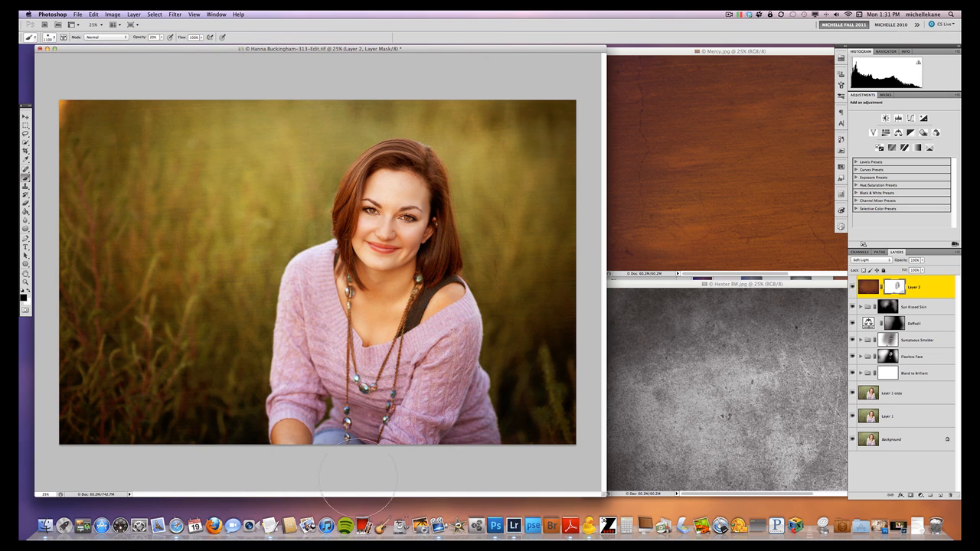
click(290, 453)
mouse_move(125, 424)
mouse_down()
mouse_move(115, 418)
mouse_move(153, 417)
mouse_move(168, 431)
mouse_up()
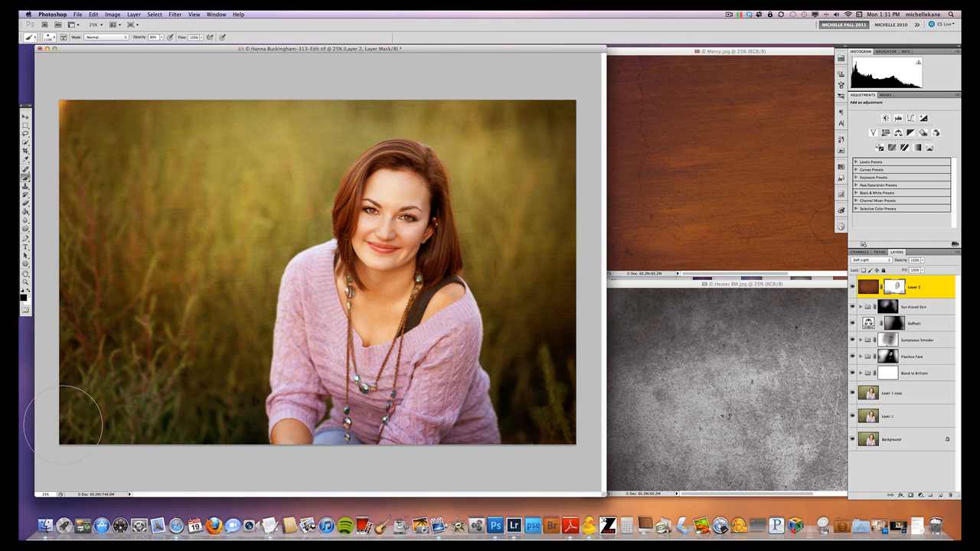
Paint white at 80% opacity to bring the texture back over the lower grass.
key(8)
key(x)
mouse_move(151, 368)
mouse_down()
mouse_move(135, 361)
mouse_move(87, 404)
mouse_move(132, 414)
mouse_move(99, 361)
mouse_move(135, 405)
mouse_move(197, 405)
mouse_move(107, 406)
mouse_up()
mouse_move(498, 405)
mouse_down()
mouse_move(536, 399)
mouse_move(558, 361)
mouse_move(541, 374)
mouse_move(471, 329)
mouse_move(438, 328)
mouse_move(405, 306)
mouse_move(392, 320)
mouse_up()
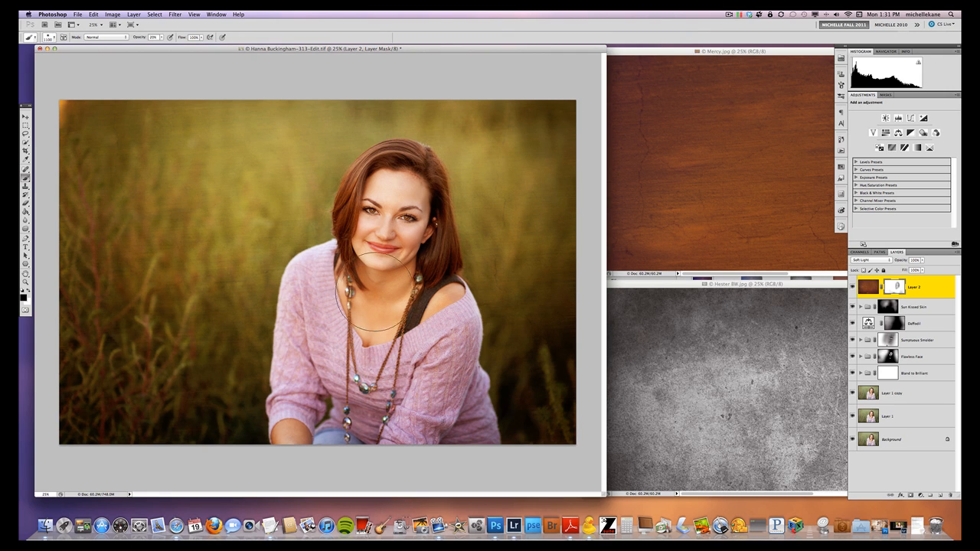
key(bracketleft)
key(bracketleft)
key(bracketleft)
key(bracketright)
key(bracketright)
key(bracketleft)
key(bracketleft)
key(bracketleft)
Toggle the wood layer's mask off and on to compare the masked result.
shift+click(895, 288)
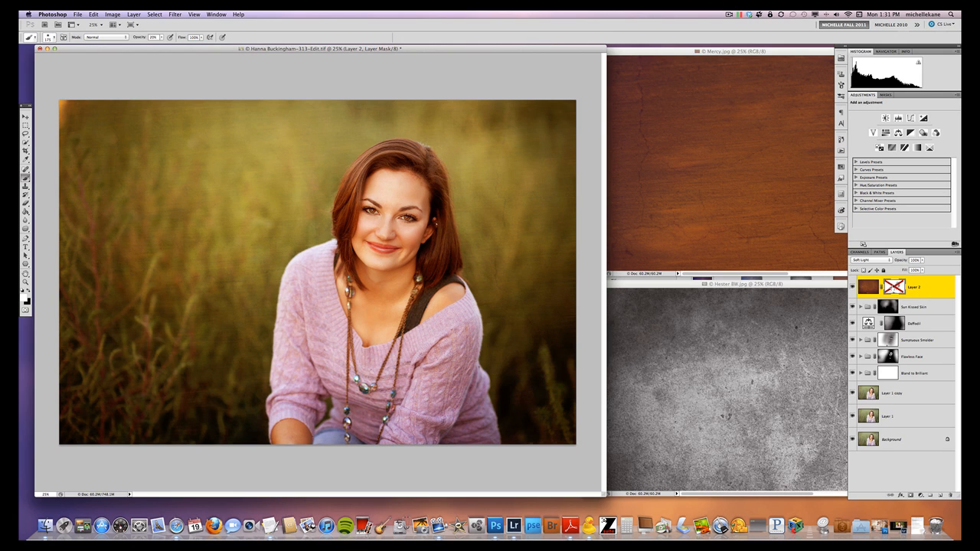
shift+click(895, 288)
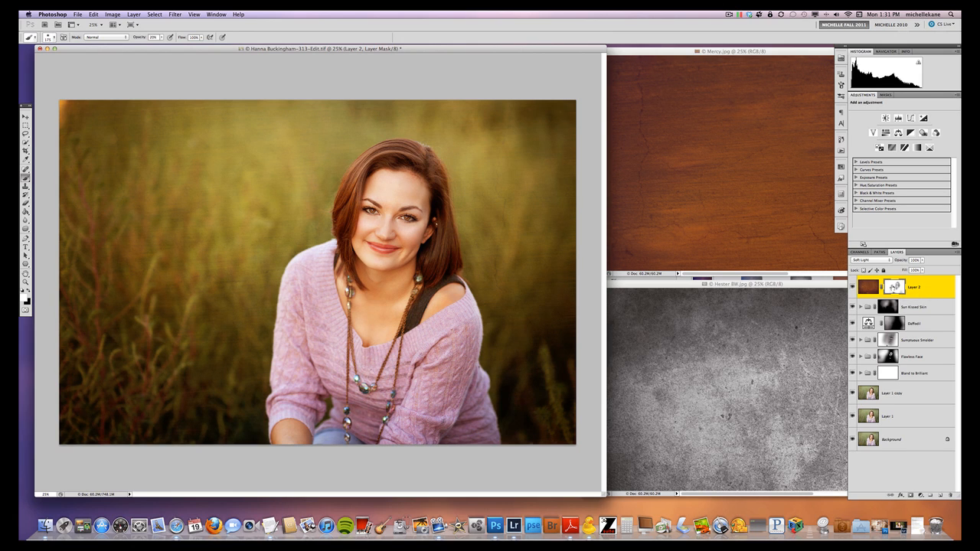
shift+click(895, 288)
shift+click(895, 288)
Swap to black and enlarge the brush ready for more masking.
key(x)
key(bracketright)
key(bracketright)
key(bracketright)
key(x)
Compare the wood layer on and off and preview lowering its opacity.
click(852, 287)
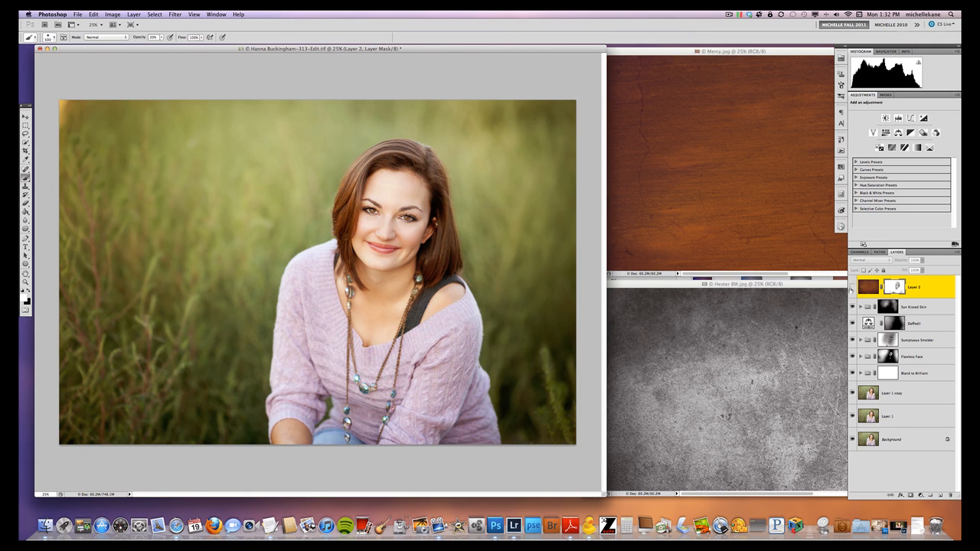
click(853, 287)
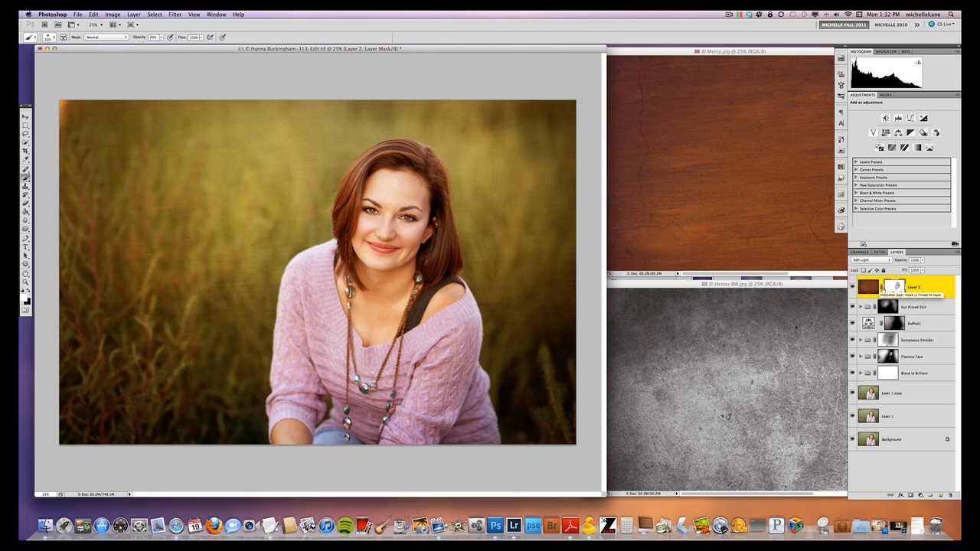
click(871, 289)
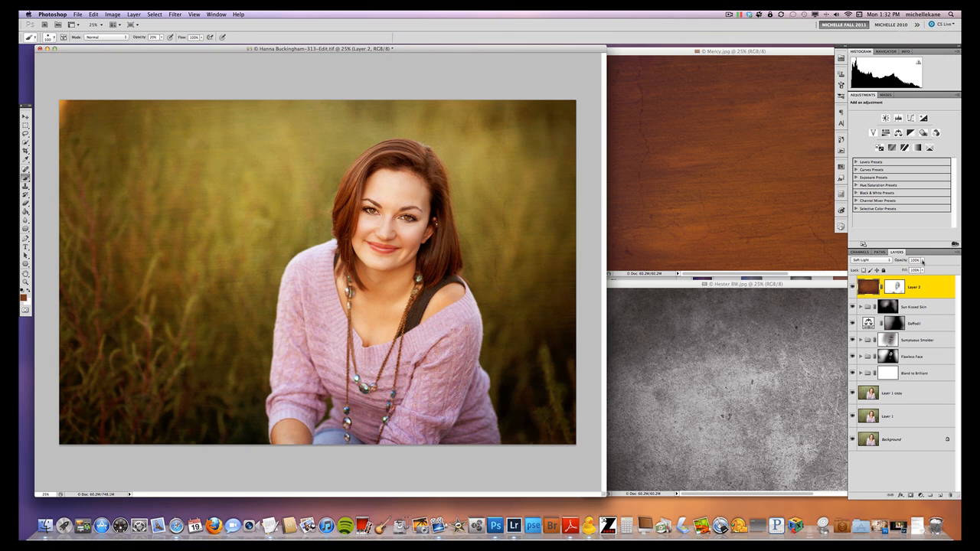
click(923, 261)
mouse_move(911, 268)
mouse_down()
mouse_move(883, 269)
mouse_move(931, 268)
mouse_move(916, 268)
mouse_up()
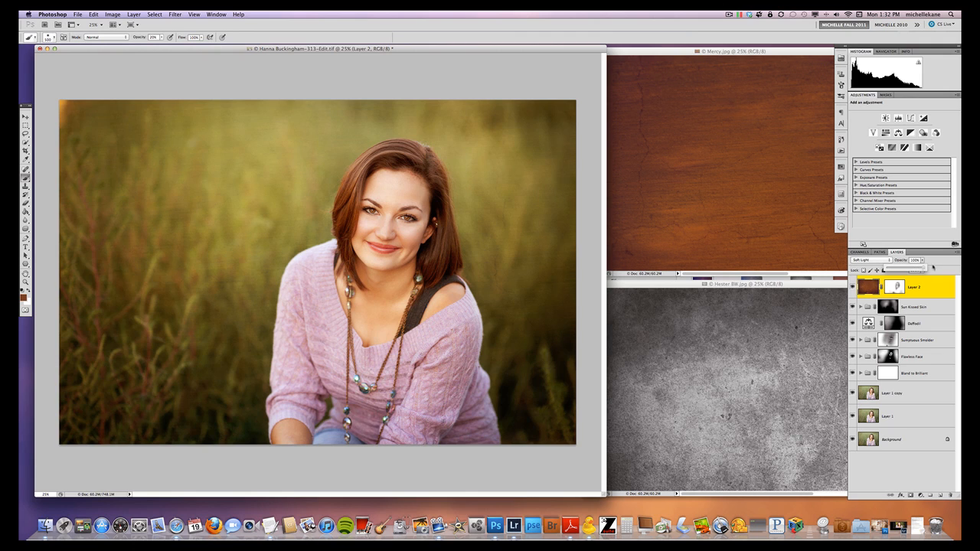
click(868, 289)
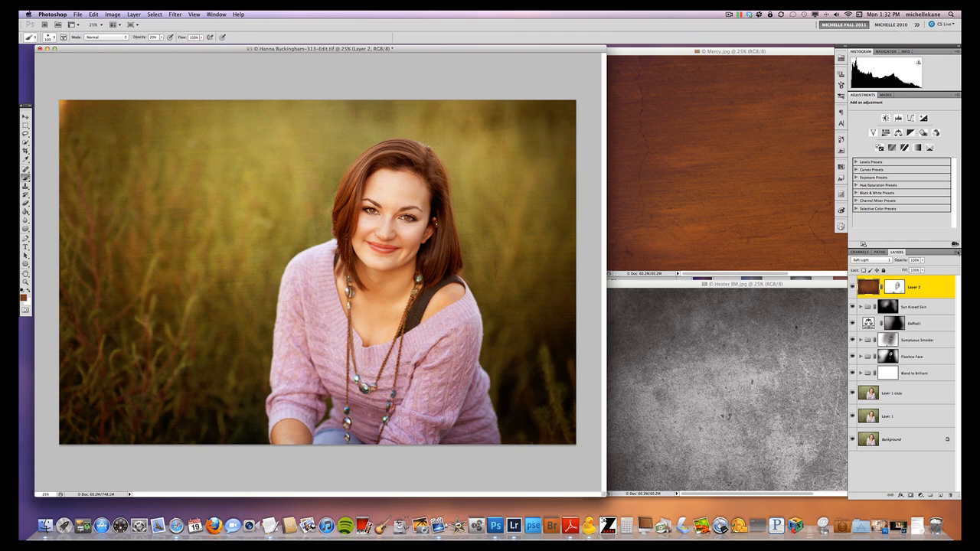
Try Overlay, keep Soft Light, hide the wood layer and bring Hester BW forward.
click(873, 261)
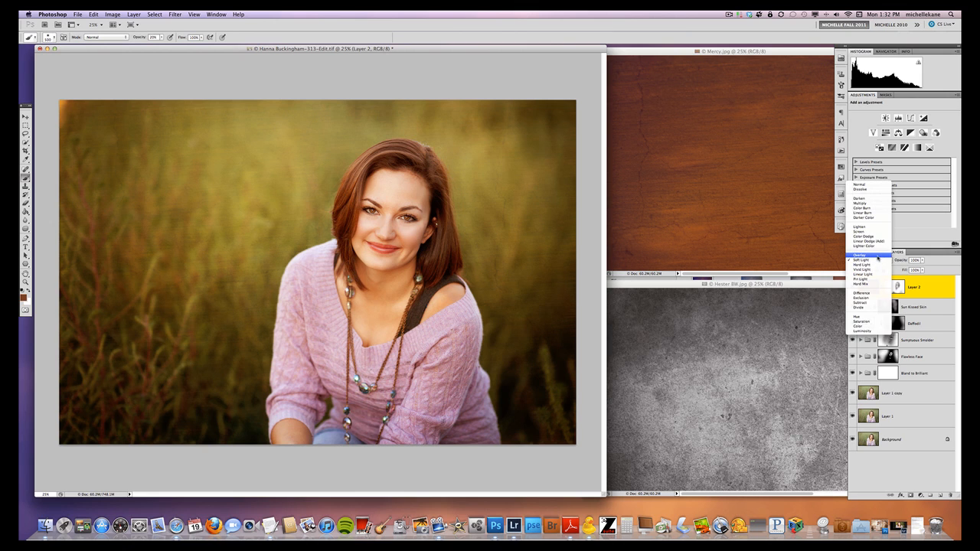
click(877, 257)
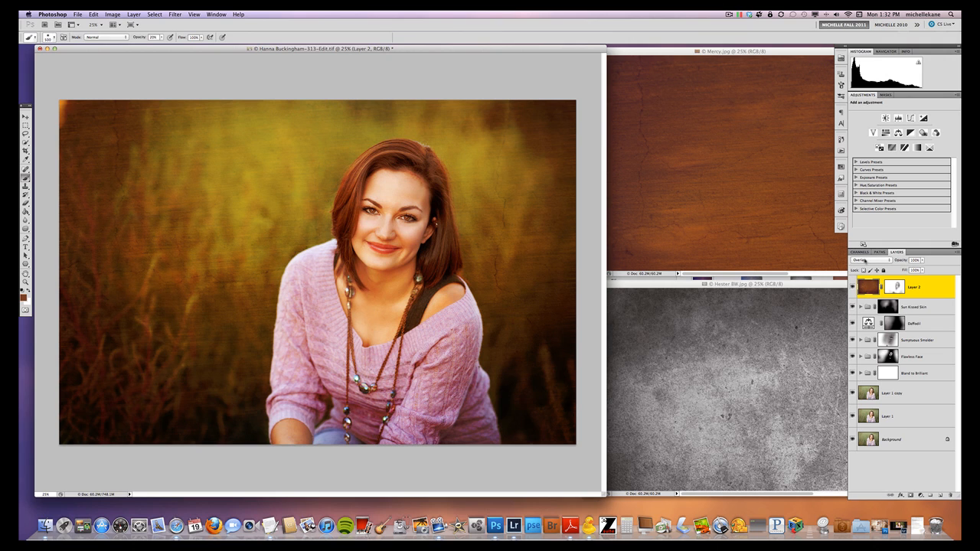
click(867, 260)
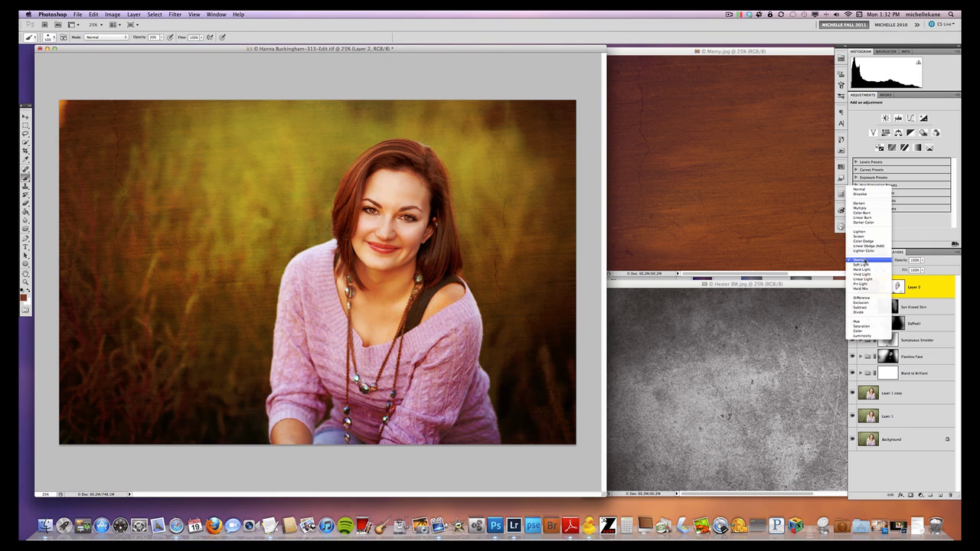
click(862, 265)
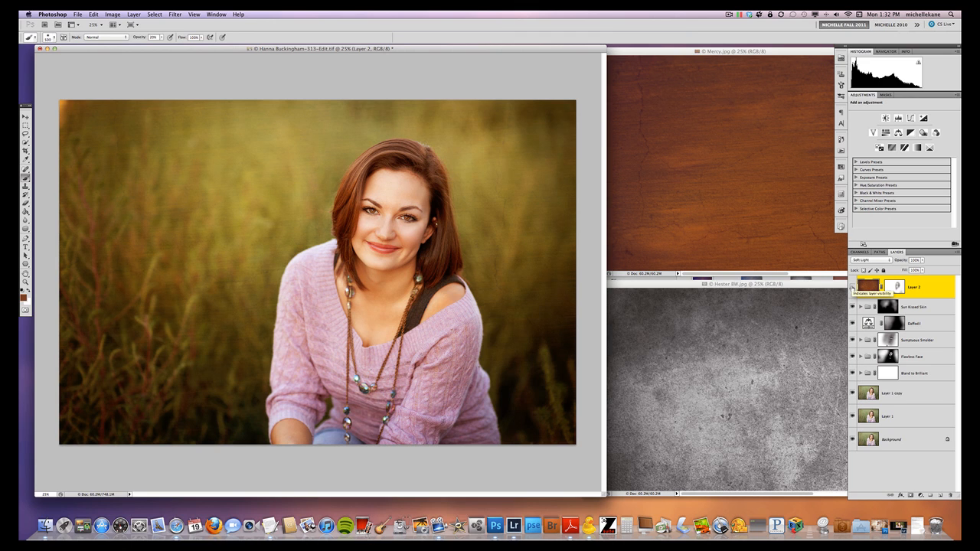
click(853, 286)
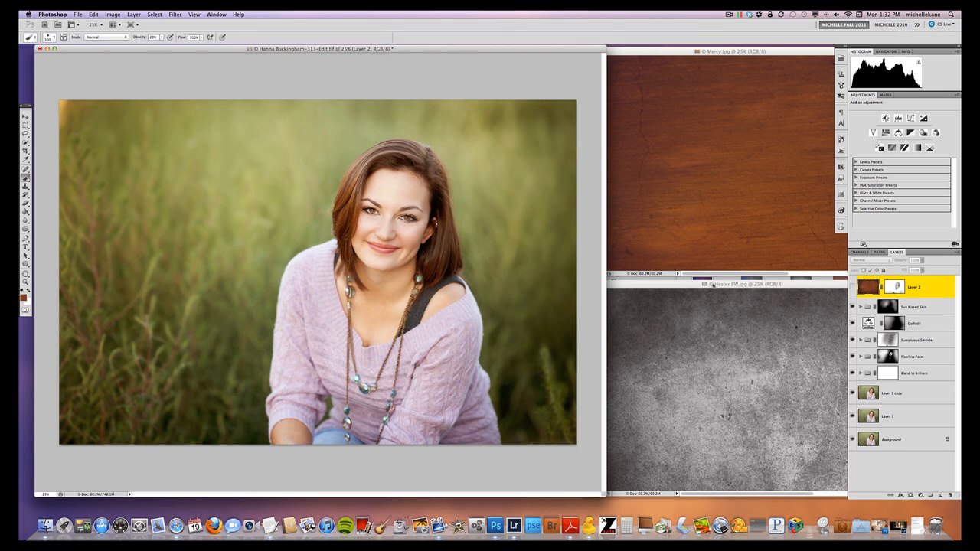
click(713, 284)
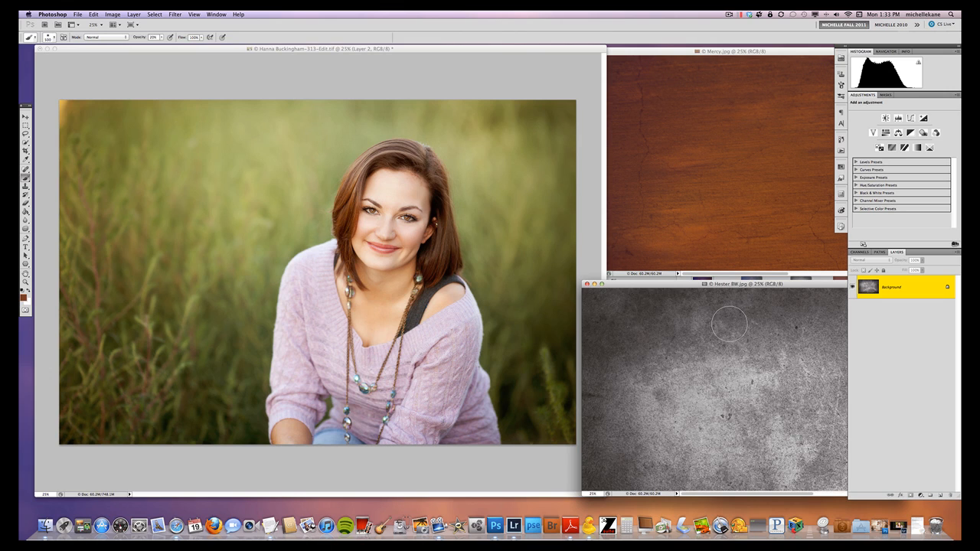
Drag the Hester BW grunge texture into the portrait as Layer 3.
key(v)
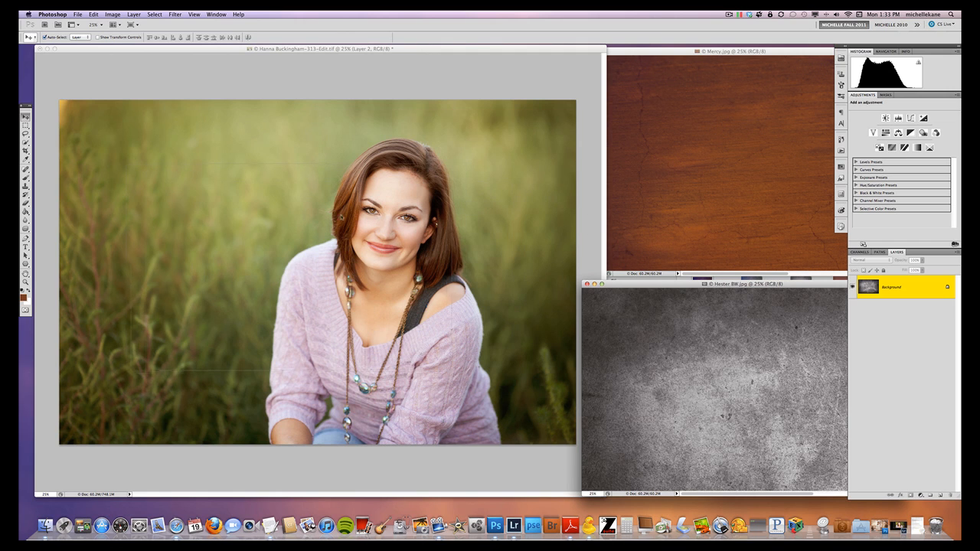
drag(712, 383, 318, 272)
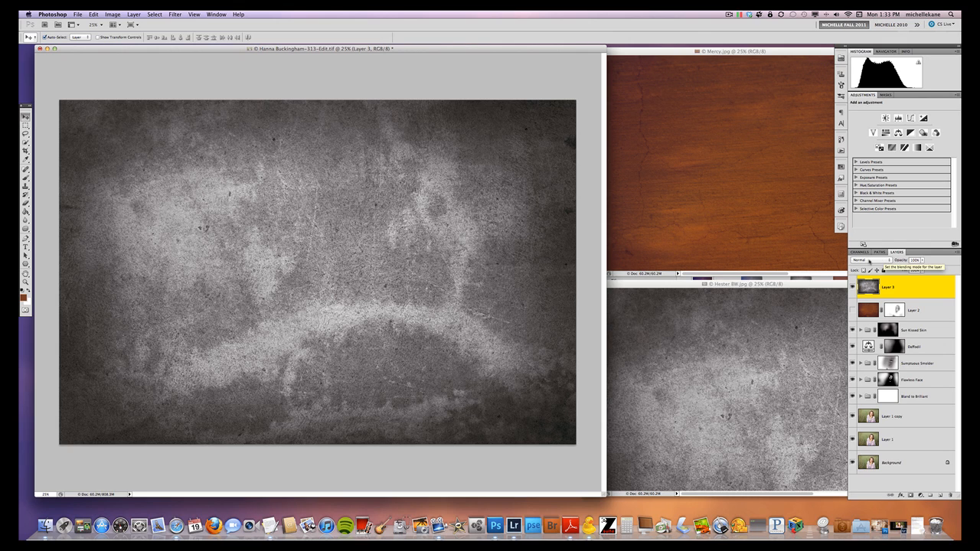
Try Multiply, Screen and Overlay on the grunge layer, then settle on Soft Light.
click(869, 261)
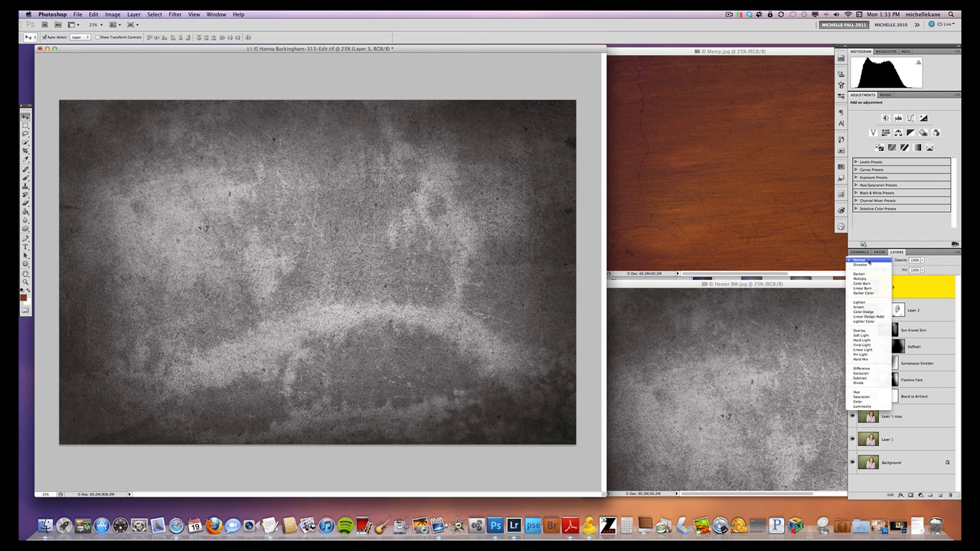
click(870, 282)
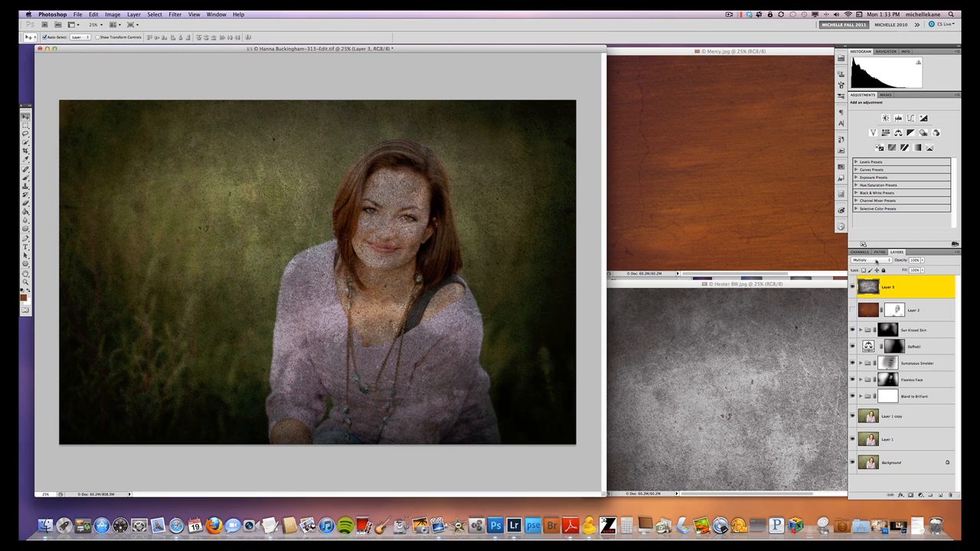
click(876, 262)
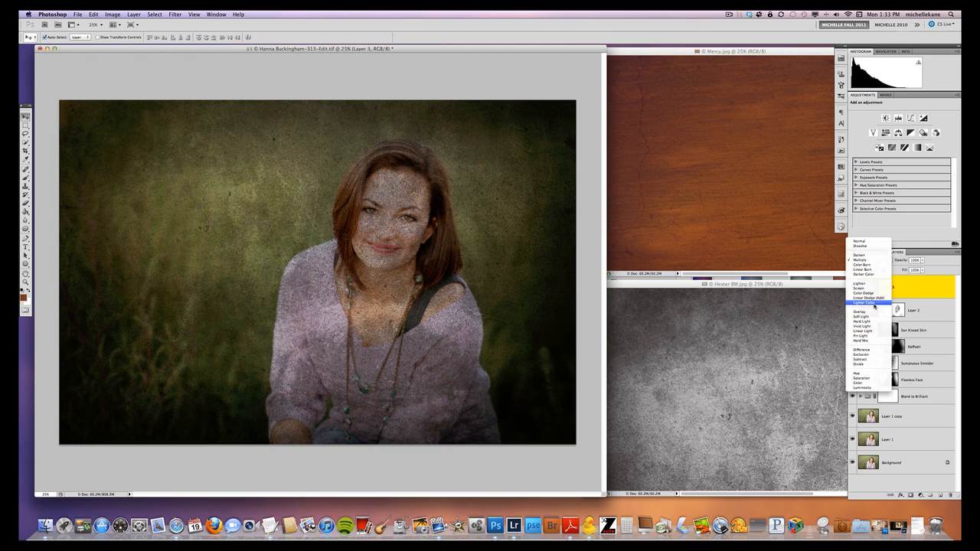
click(871, 289)
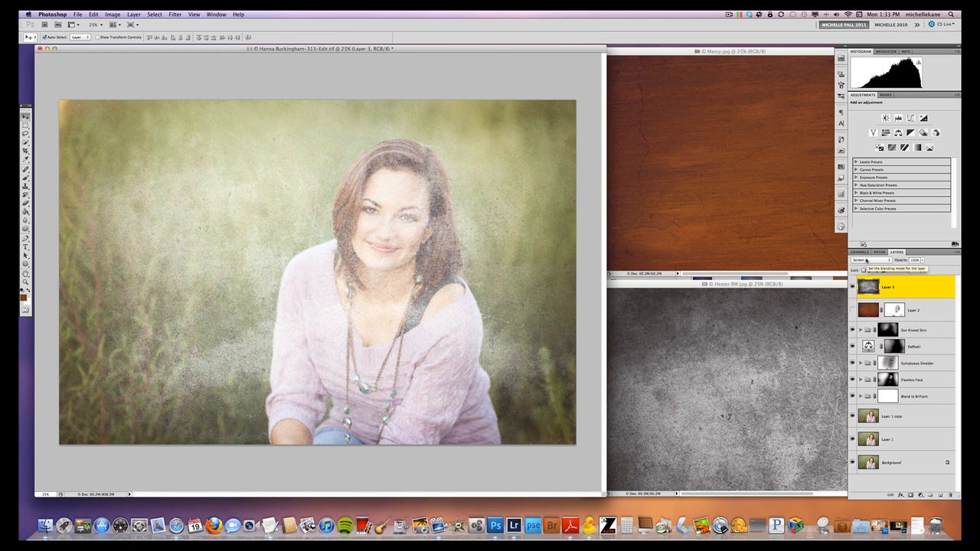
click(867, 261)
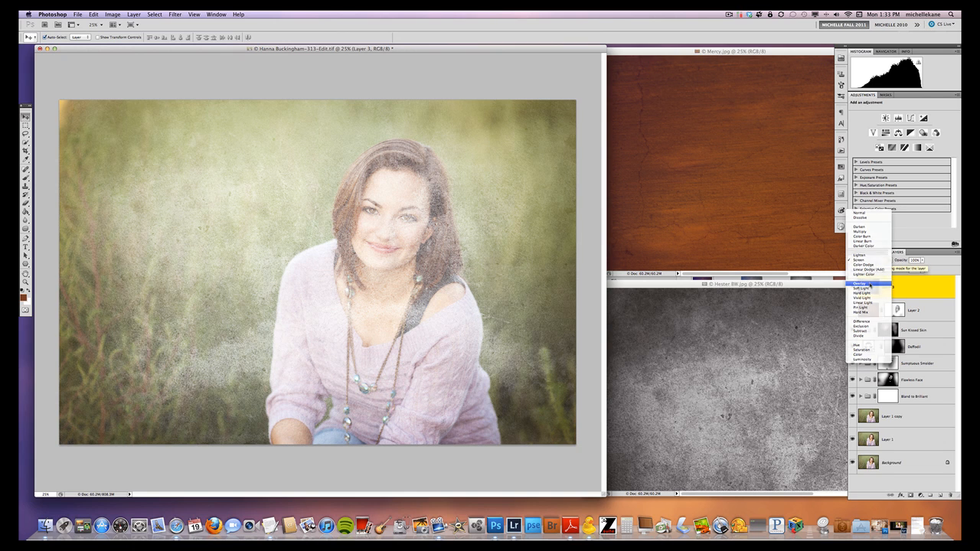
click(870, 285)
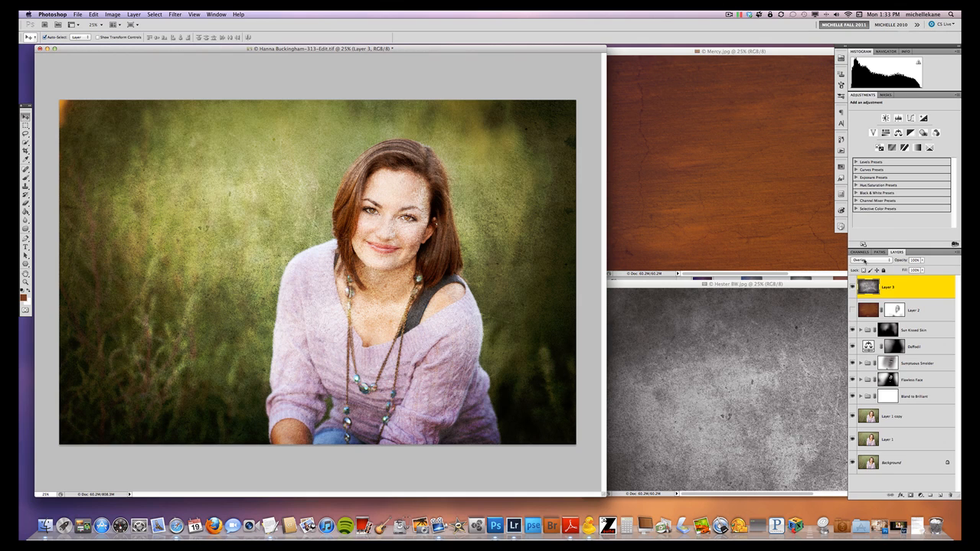
click(867, 260)
click(862, 265)
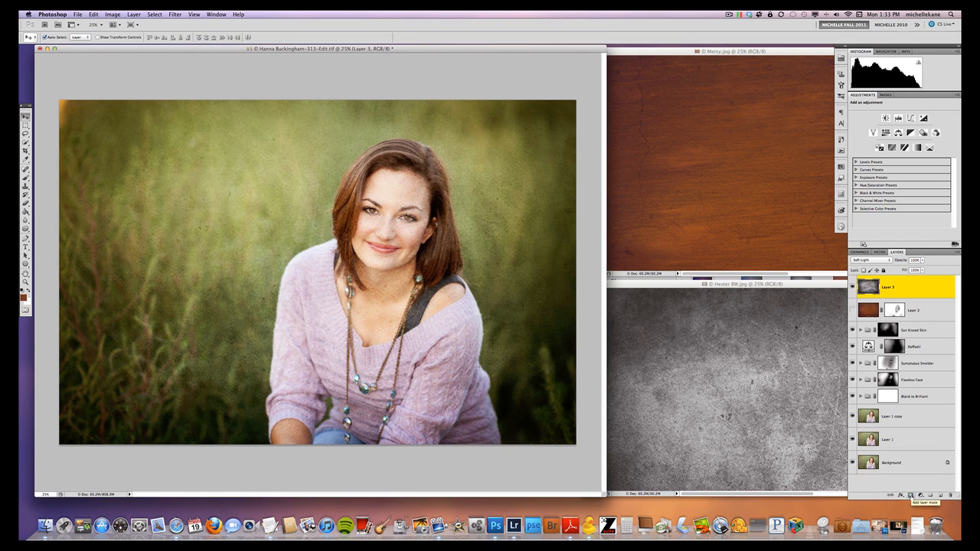
Add a mask to the gray grunge layer and brush it off her face and shoulder at 40%.
click(911, 497)
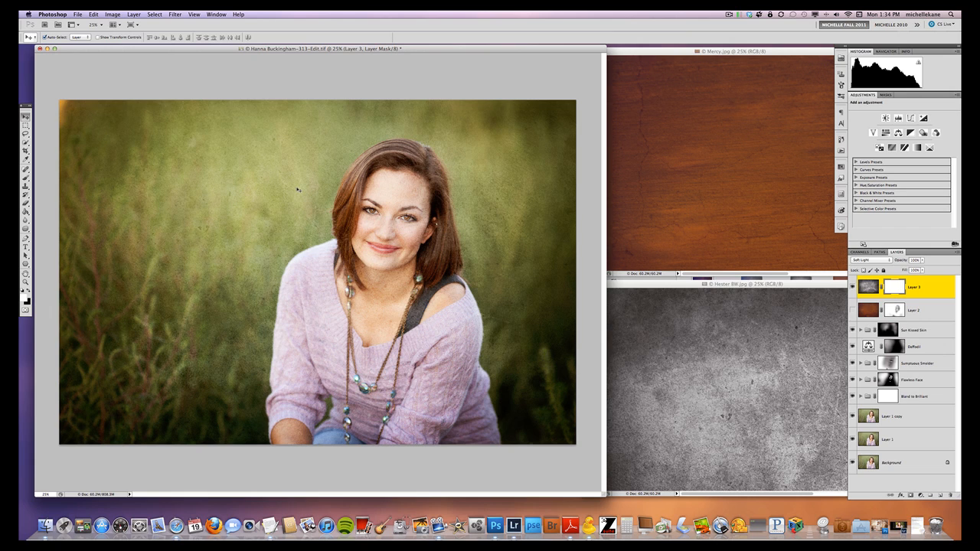
key(b)
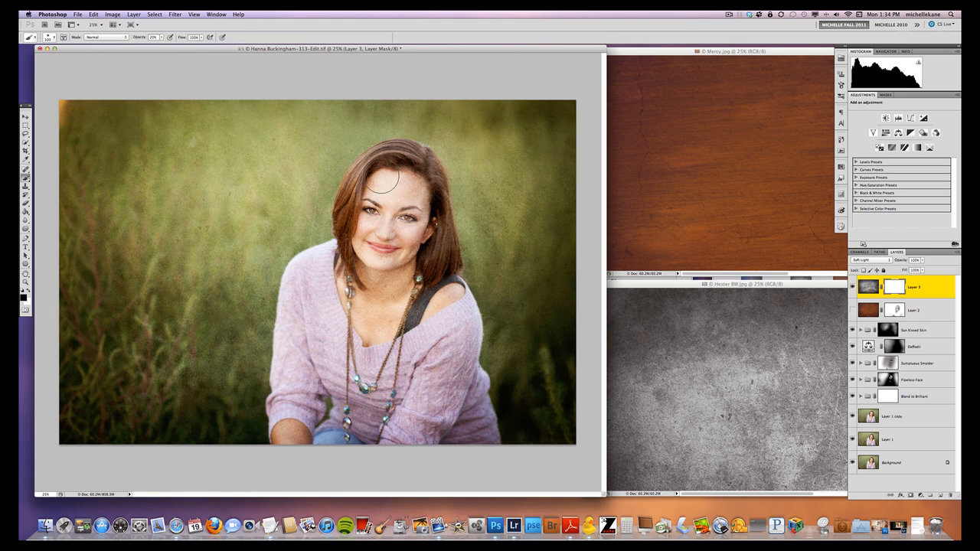
key(4)
mouse_move(425, 195)
mouse_down()
mouse_move(362, 196)
mouse_move(352, 276)
mouse_move(389, 291)
mouse_up()
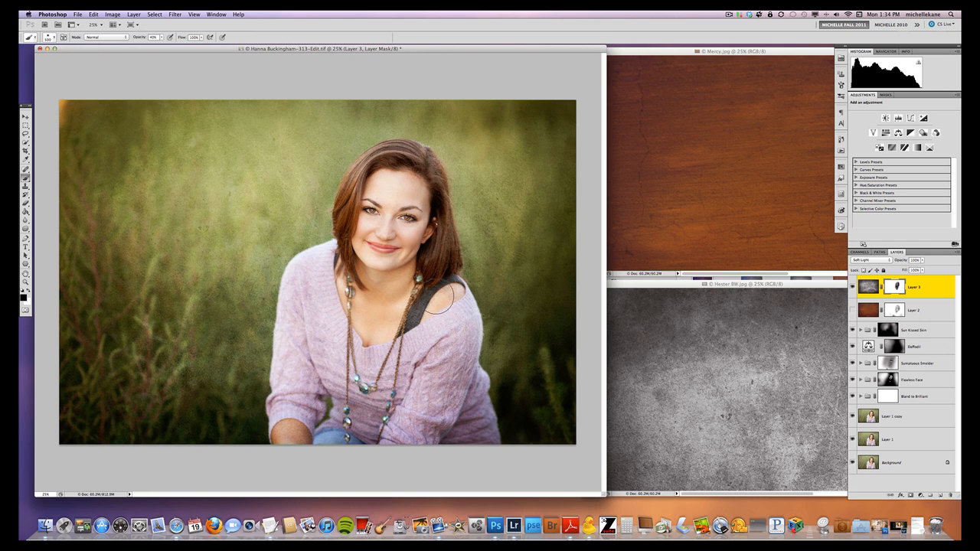
drag(390, 331, 447, 305)
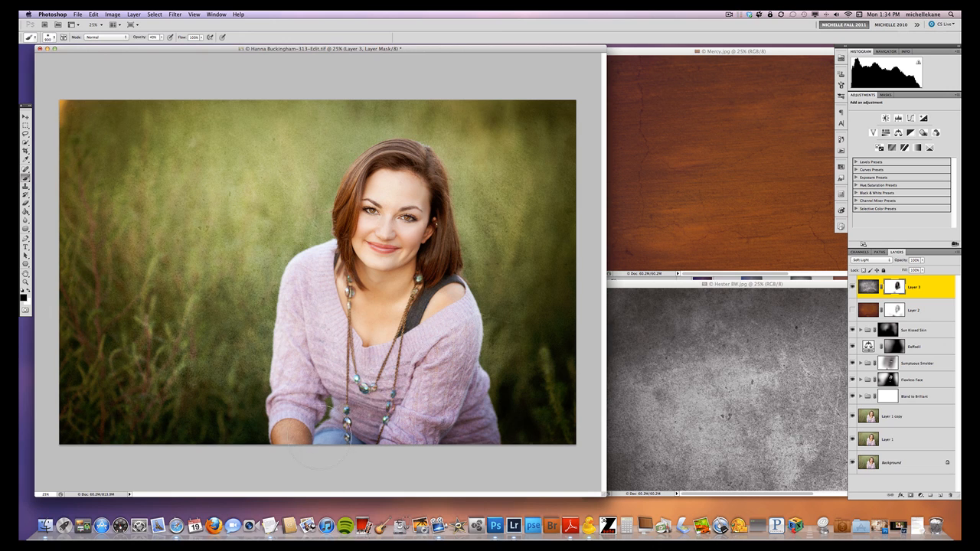
key(bracketright)
key(bracketright)
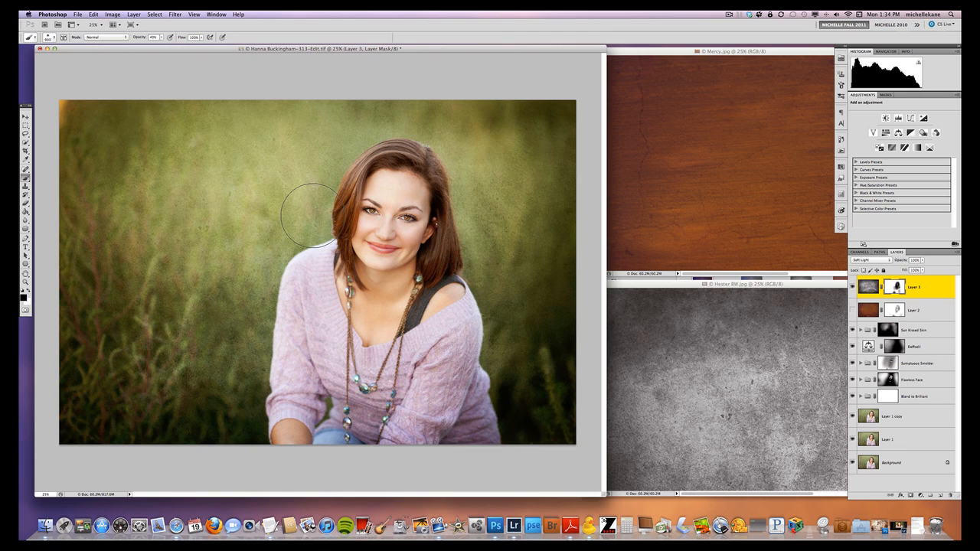
Fade the grunge texture layer to 20% opacity.
key(v)
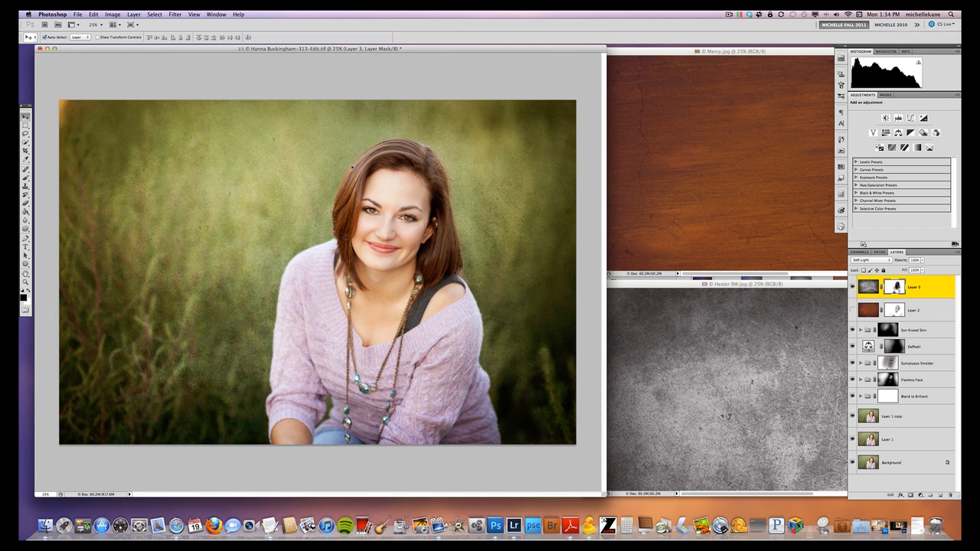
key(2)
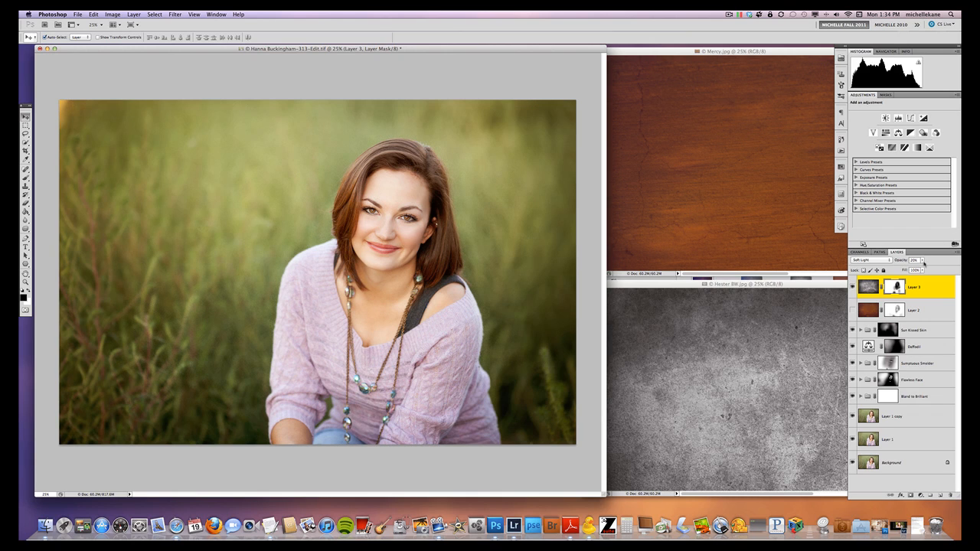
Restore the grunge layer to 100% opacity and ready a much larger brush on its mask.
drag(922, 261, 962, 268)
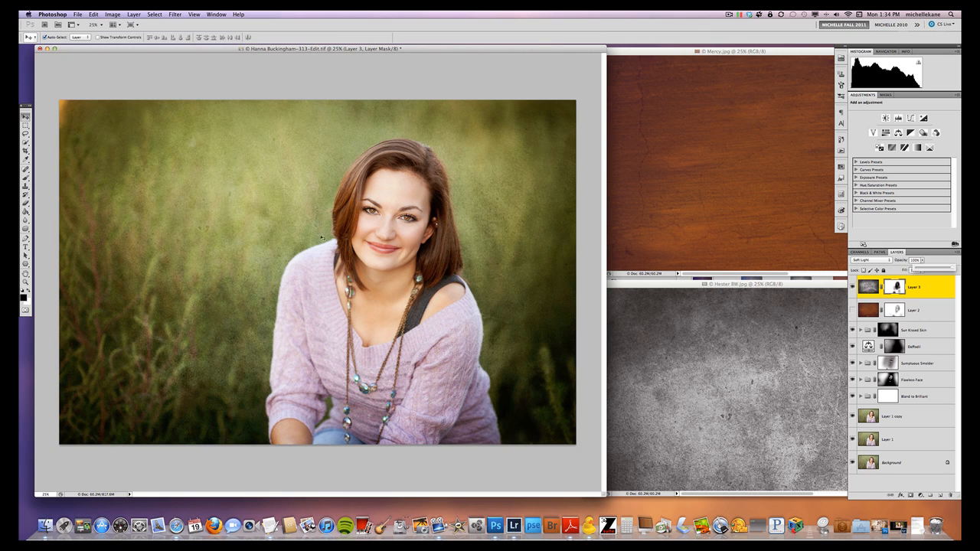
key(b)
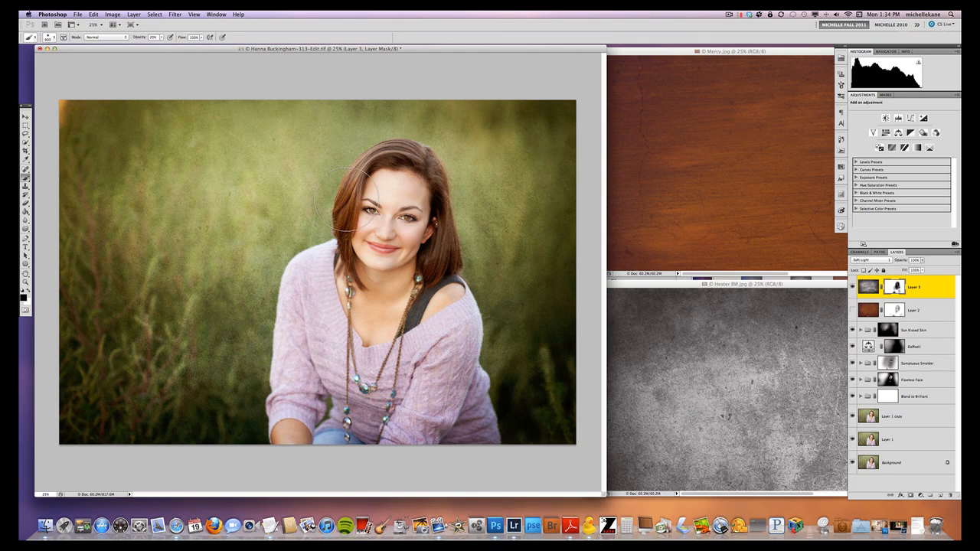
key(bracketright)
key(bracketright)
key(bracketright)
key(bracketright)
key(bracketright)
key(bracketright)
Soften the grunge texture over the left, upper-left and right grass areas.
mouse_move(379, 163)
mouse_down()
mouse_move(236, 341)
mouse_move(252, 371)
mouse_up()
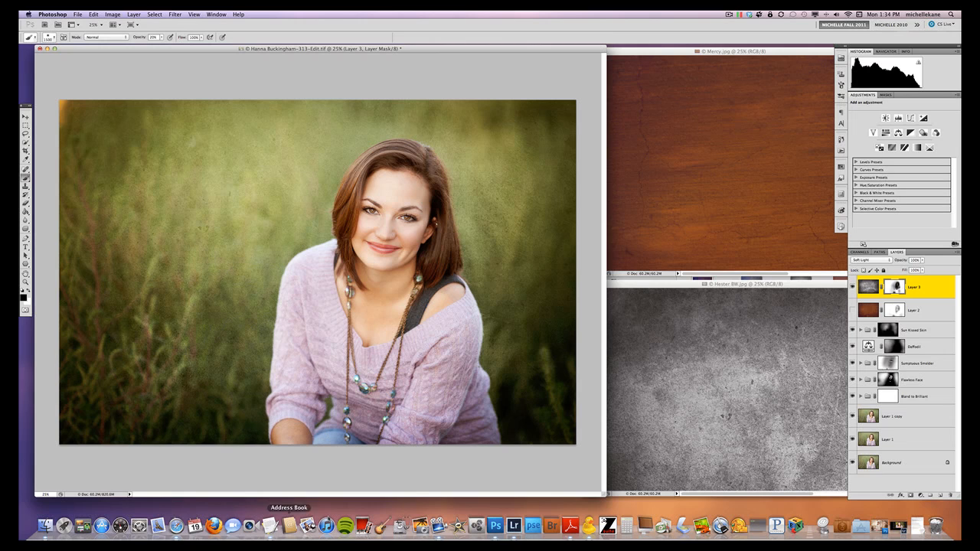
drag(235, 146, 236, 164)
drag(443, 299, 507, 395)
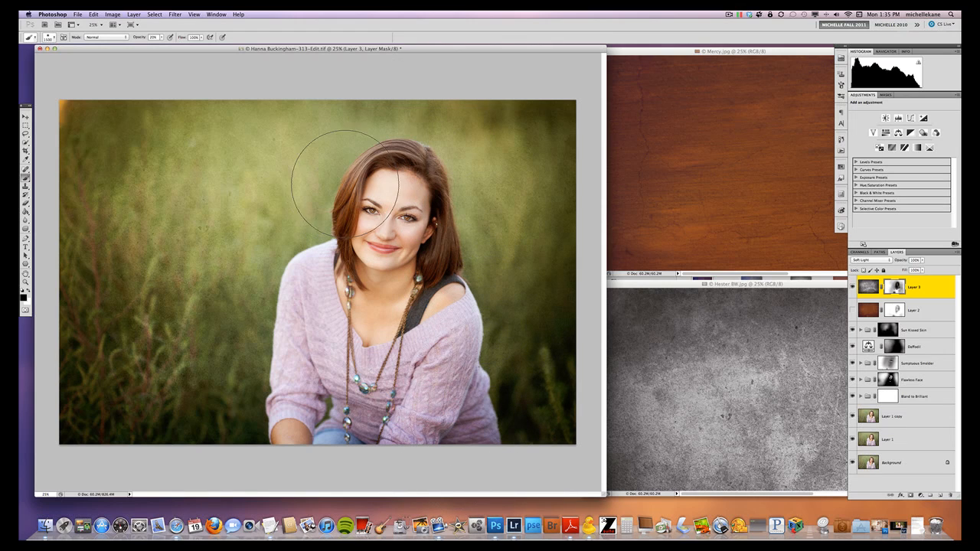
drag(174, 289, 149, 121)
Target the grunge image itself and blend it in Hard Light.
click(873, 288)
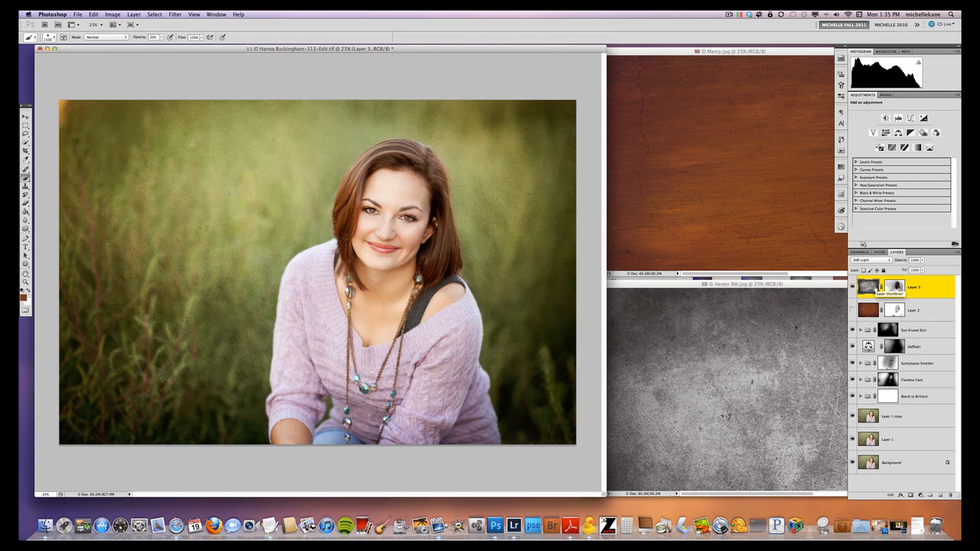
click(871, 261)
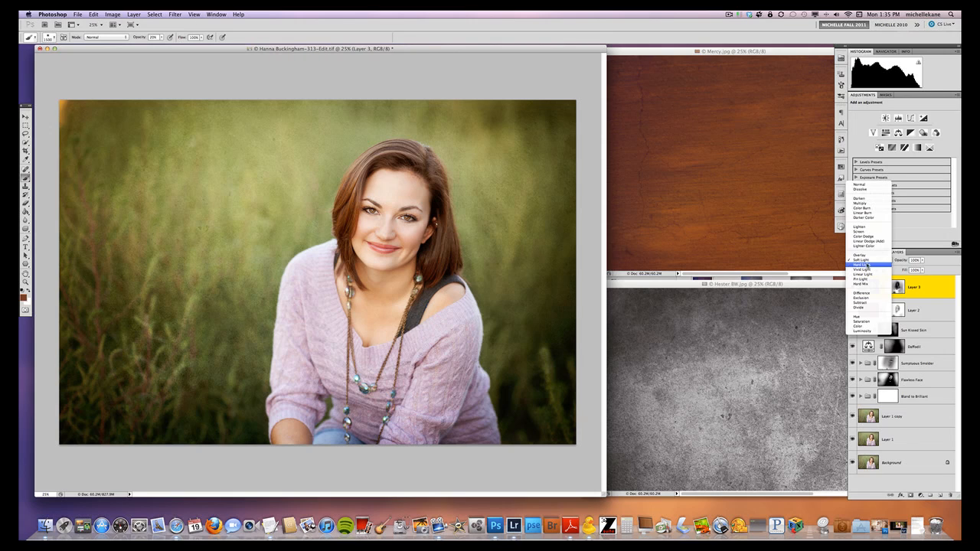
click(864, 265)
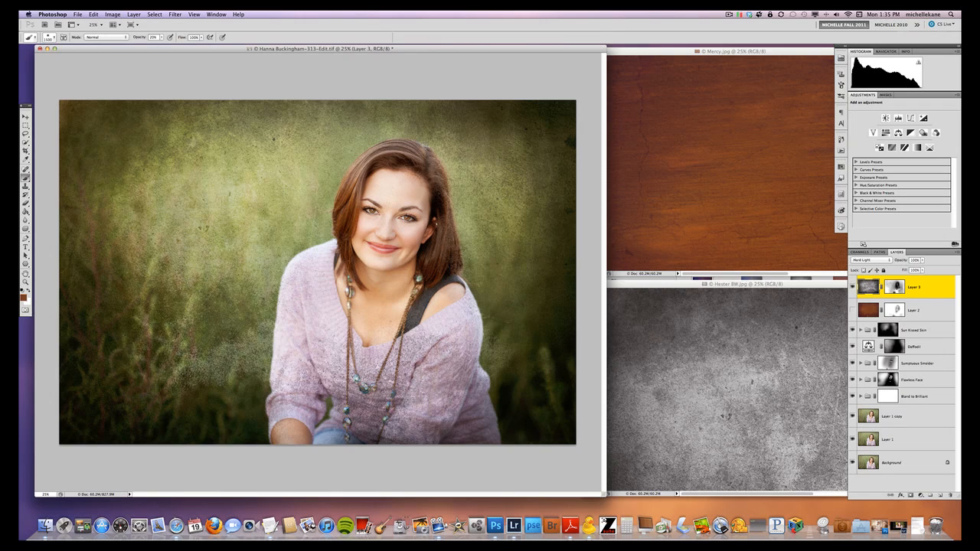
click(176, 15)
mouse_move(179, 92)
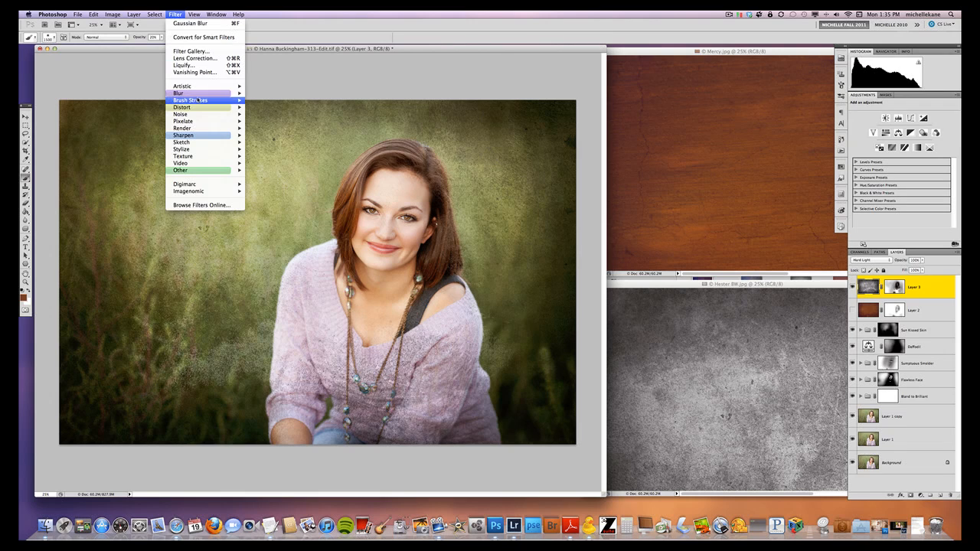
click(269, 121)
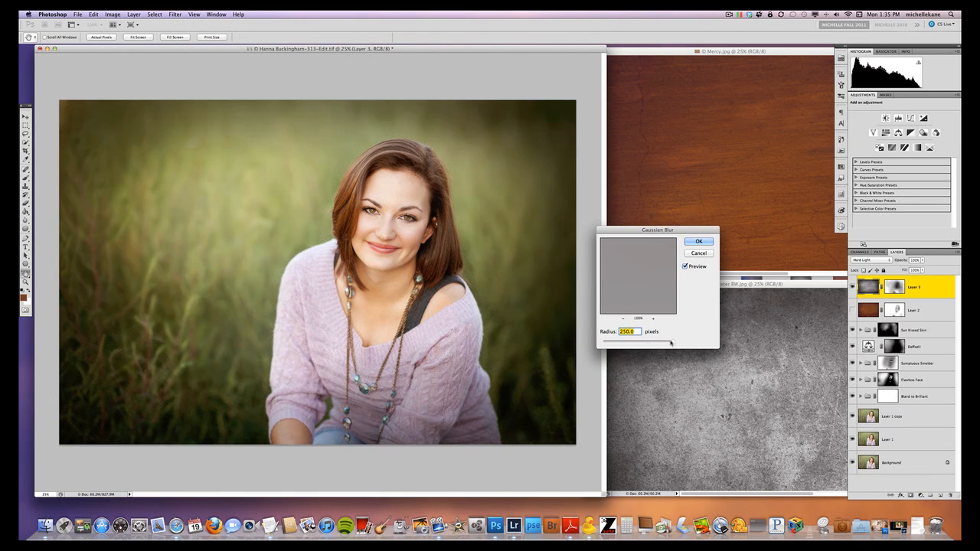
mouse_move(672, 342)
mouse_down()
mouse_move(609, 342)
mouse_move(628, 343)
mouse_up()
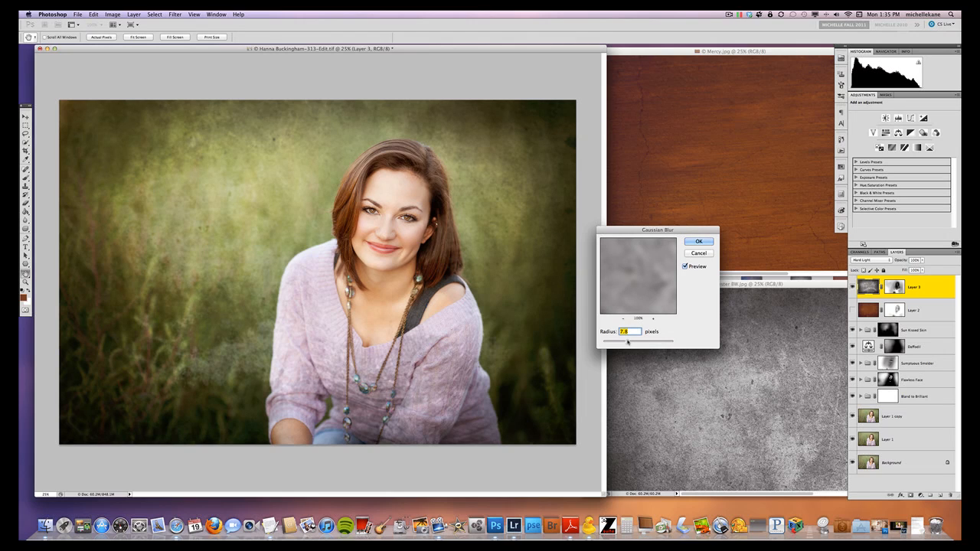
drag(628, 343, 630, 342)
click(699, 254)
Return the grunge texture to Soft Light and toggle it against the wood texture to compare.
click(879, 261)
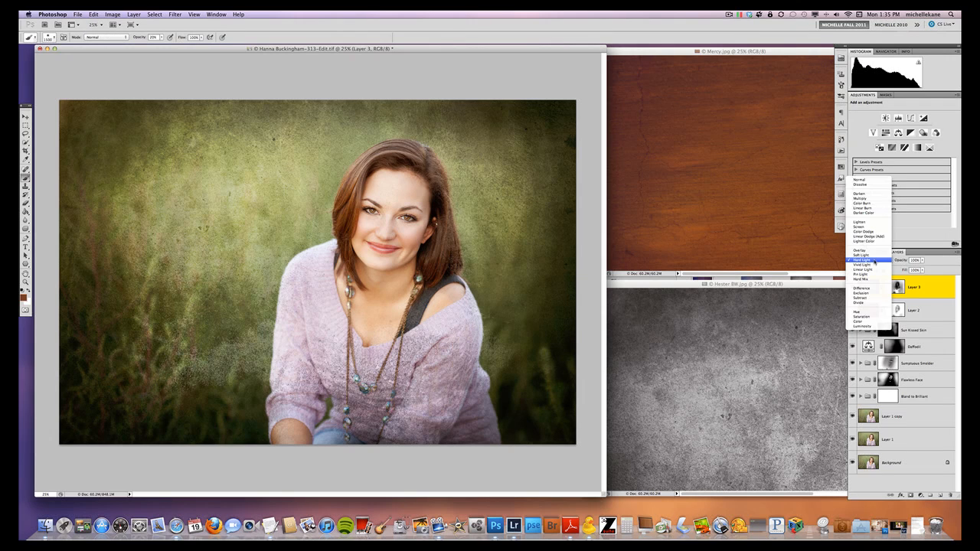
click(877, 253)
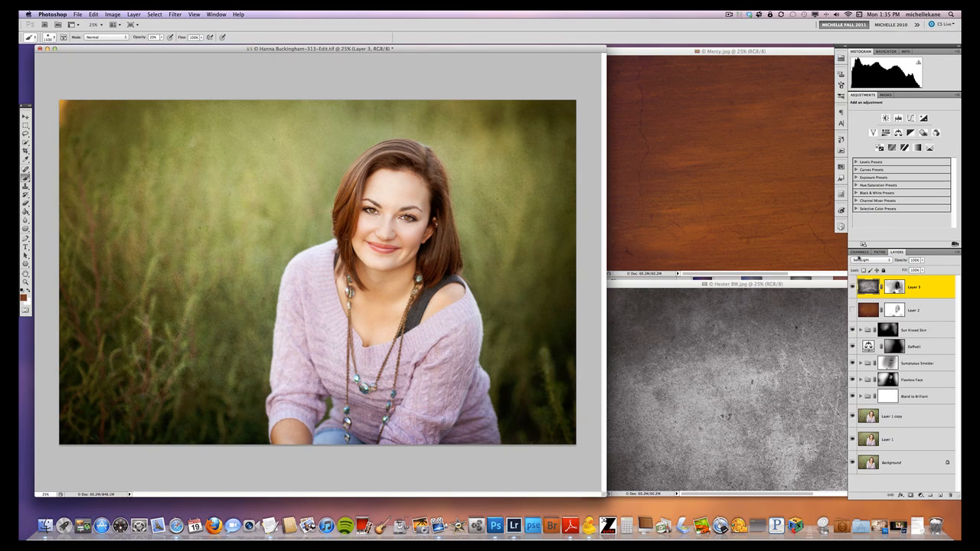
click(853, 310)
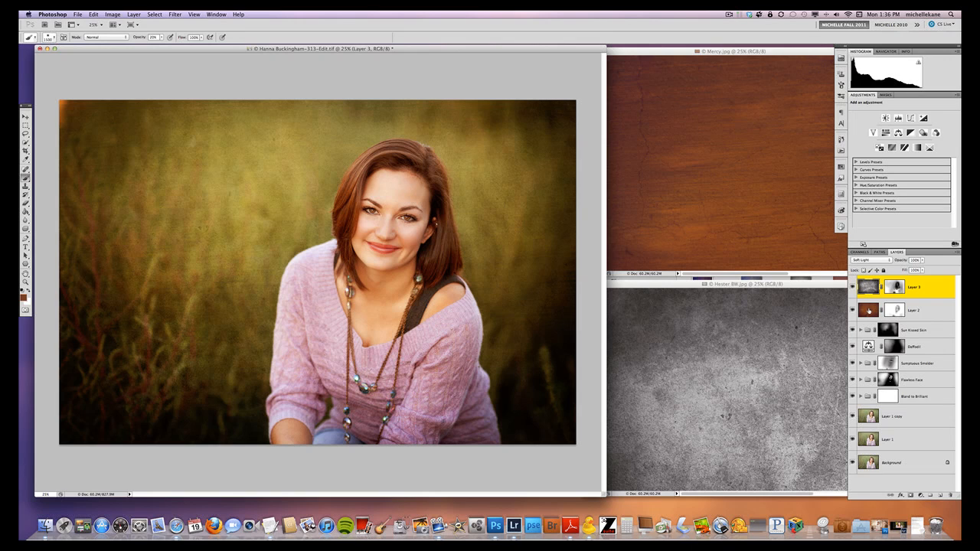
click(854, 287)
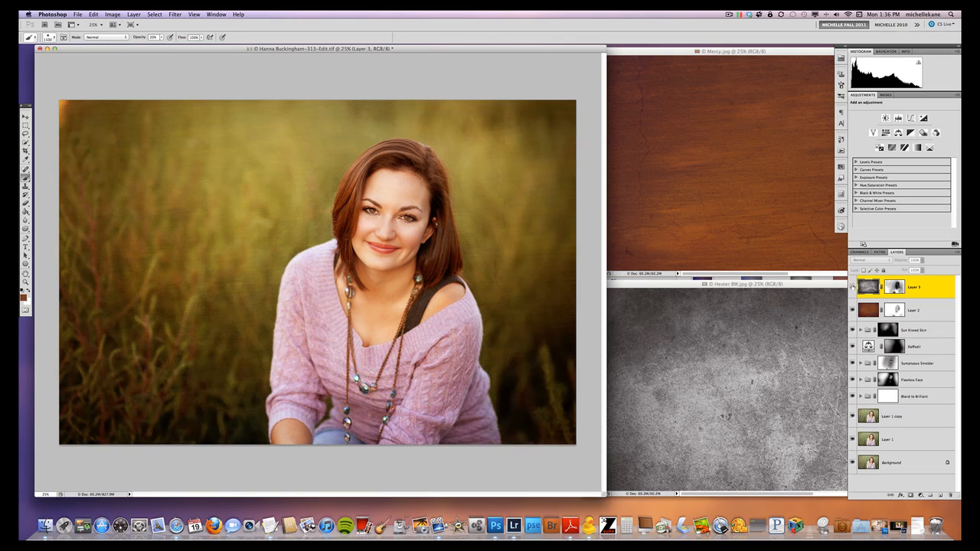
click(853, 286)
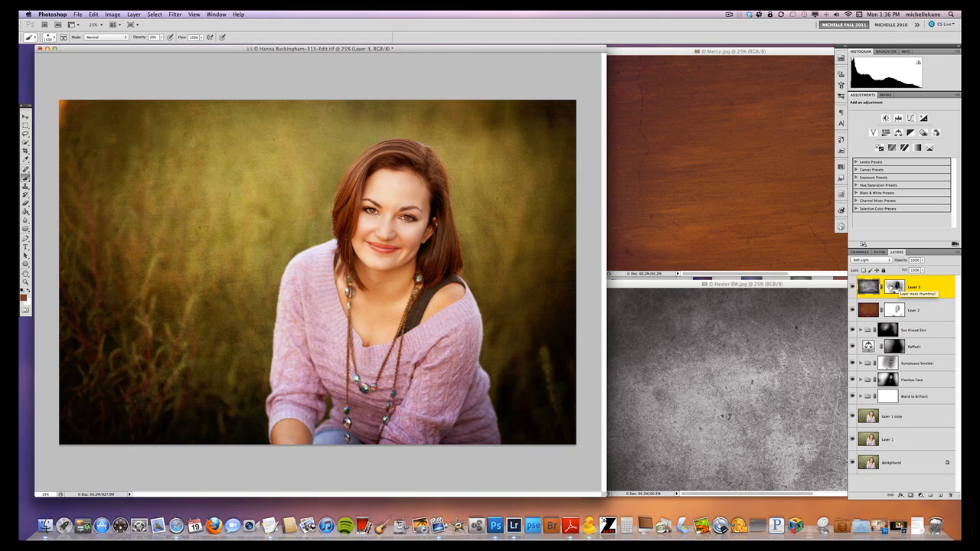
Keep Soft Light after reviewing blend modes, then hide both texture layers.
click(858, 262)
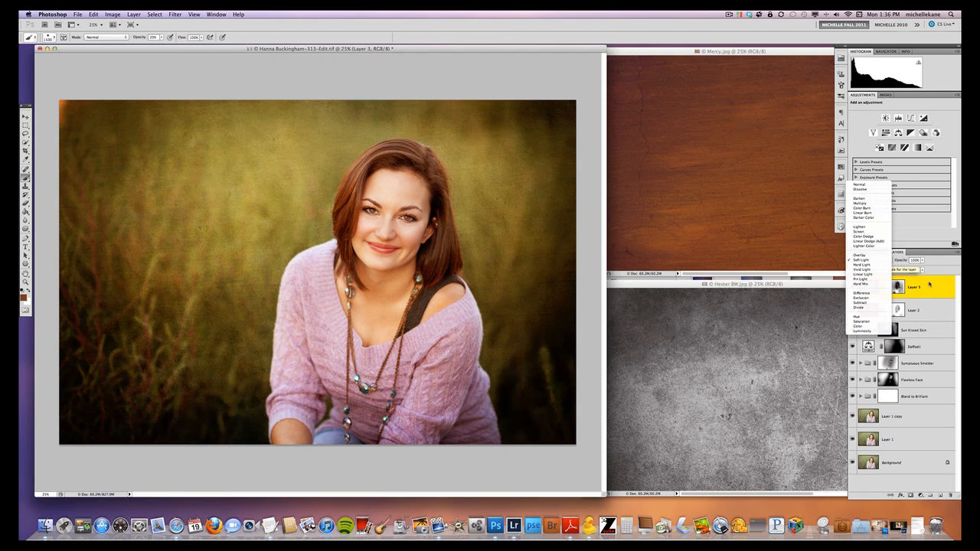
click(928, 284)
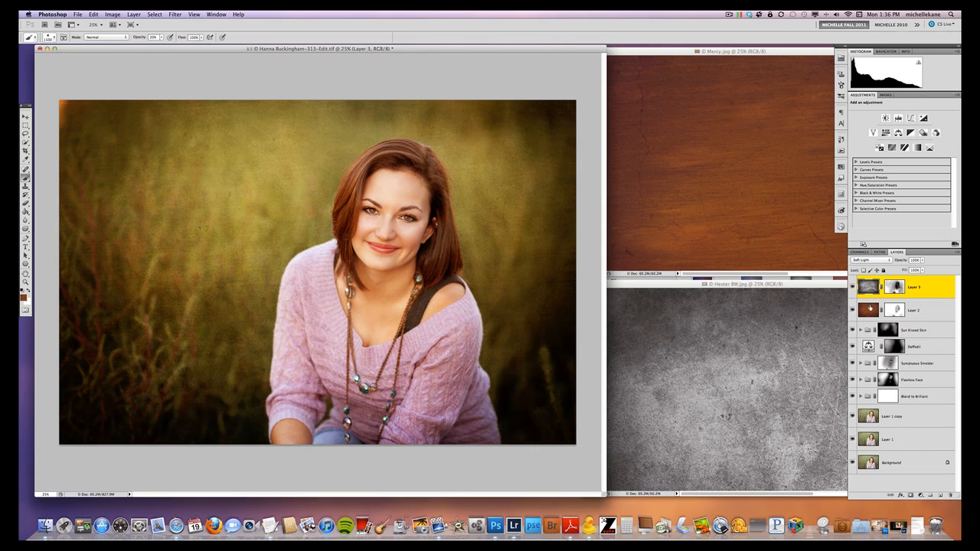
drag(853, 286, 853, 308)
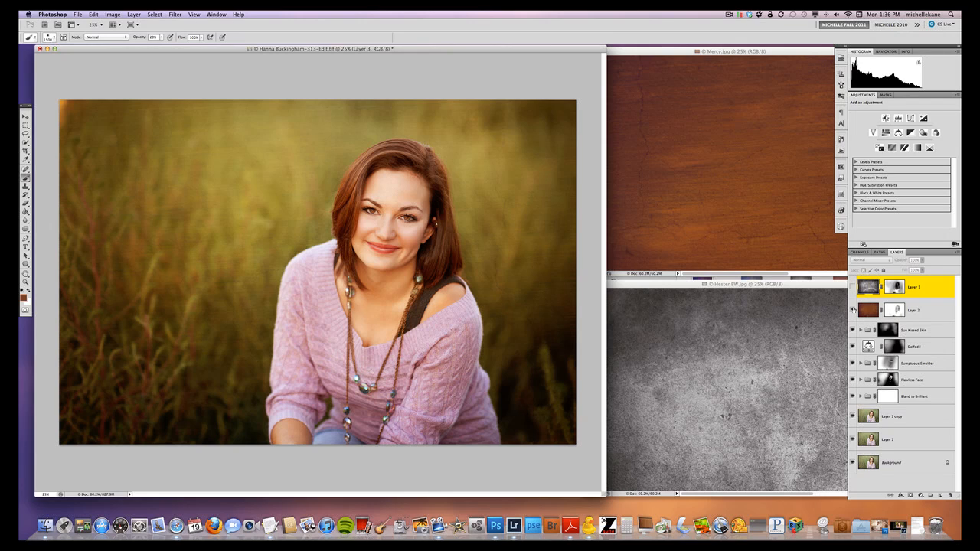
Bring the MKP Epoch Texture Sampler folder to the front in Finder.
click(826, 280)
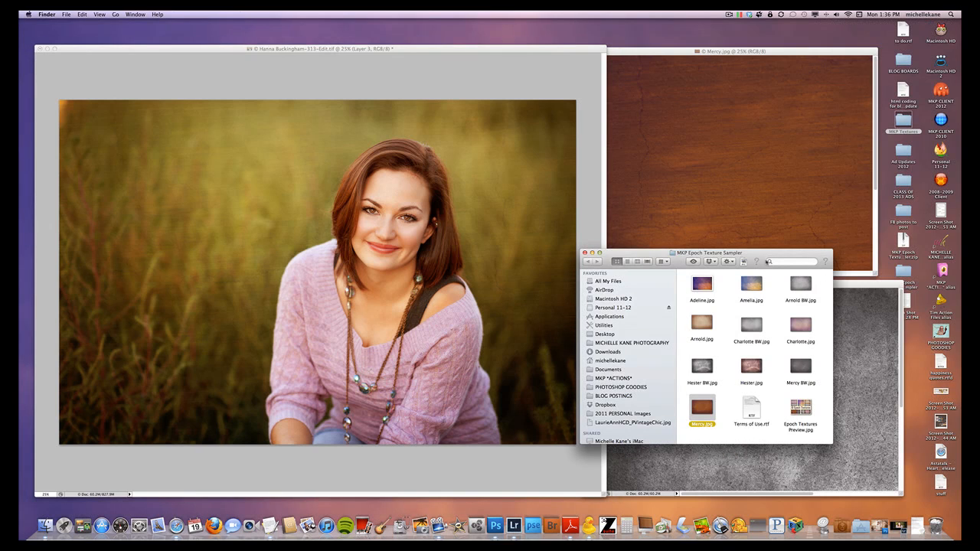